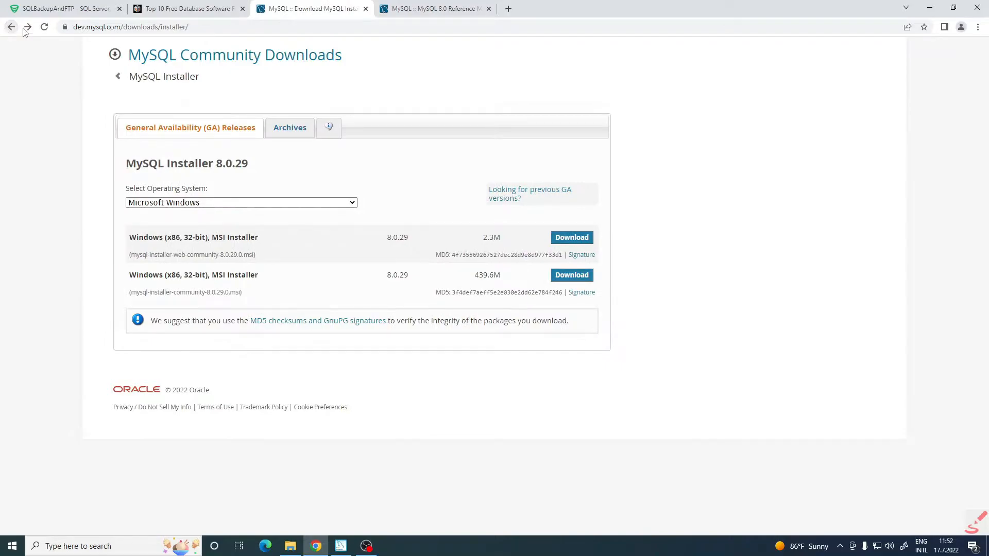
# Step: Go to mysql.com and open the MySQL Community (GPL) Downloads page from its downloads section
pyautogui.click(121, 27)
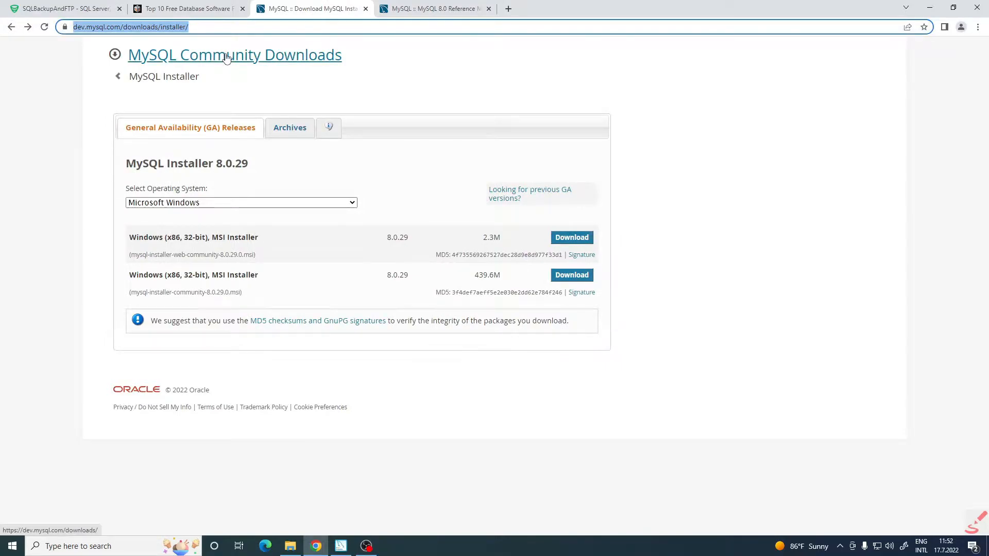
pyautogui.write('mysql.com')
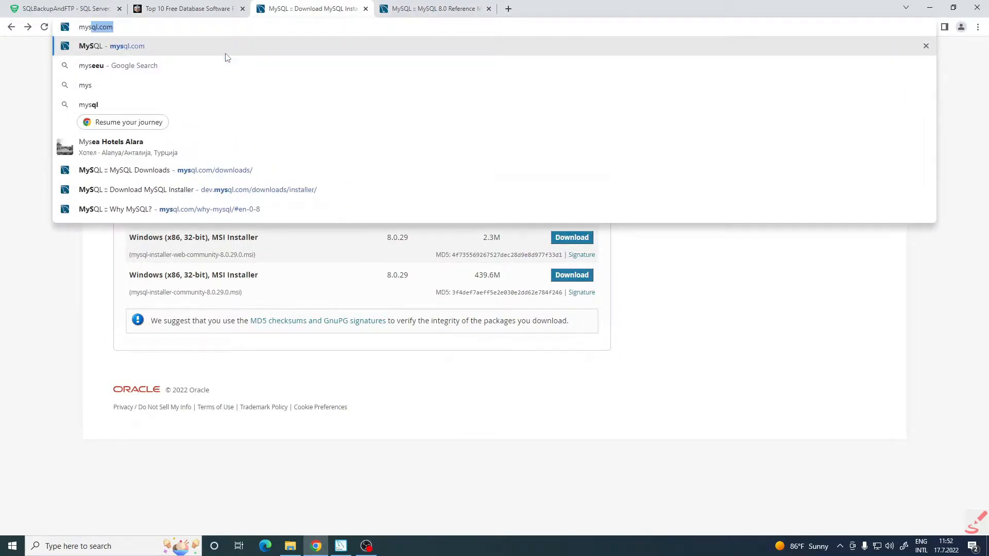
pyautogui.press('Return')
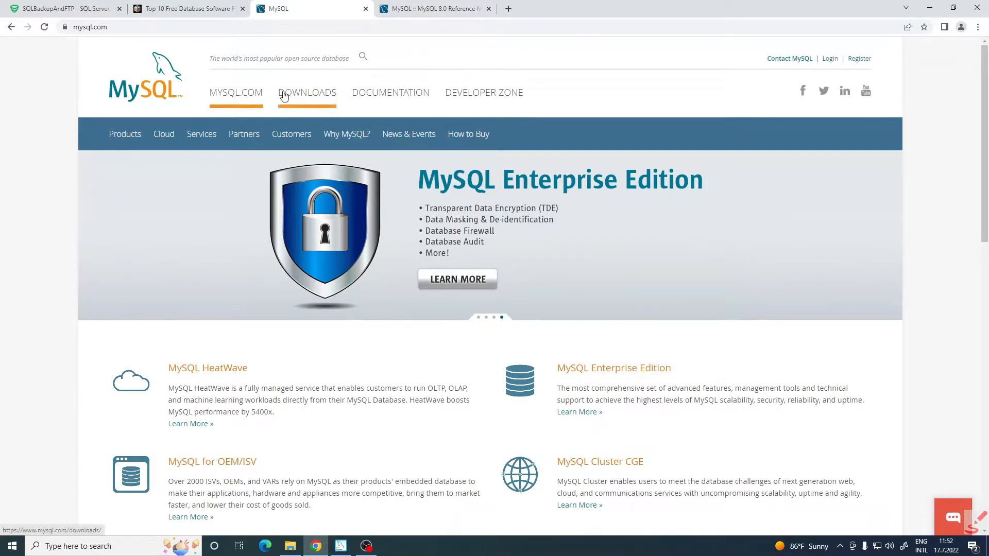
pyautogui.click(282, 93)
pyautogui.scroll(-3, 309, 315)
pyautogui.scroll(-2, 298, 315)
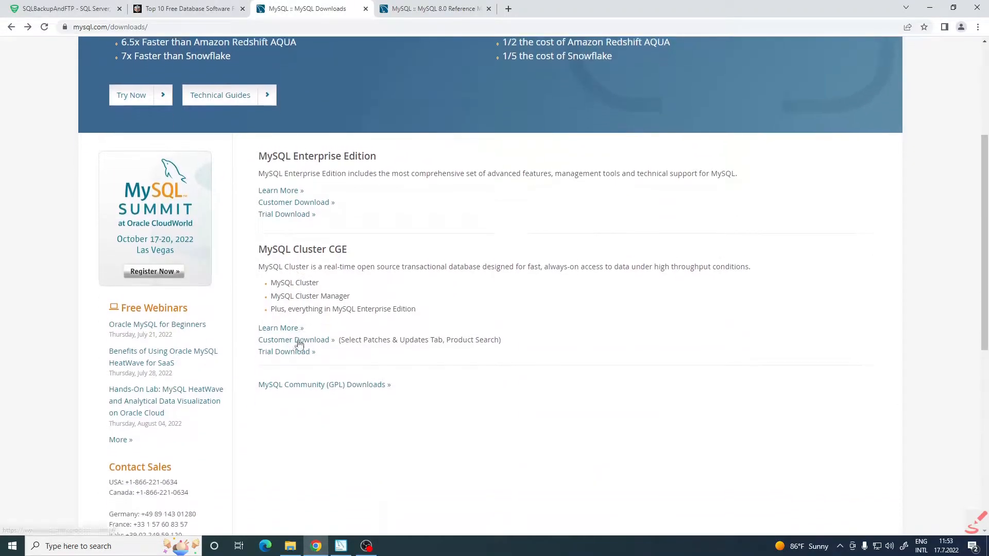
pyautogui.click(307, 337)
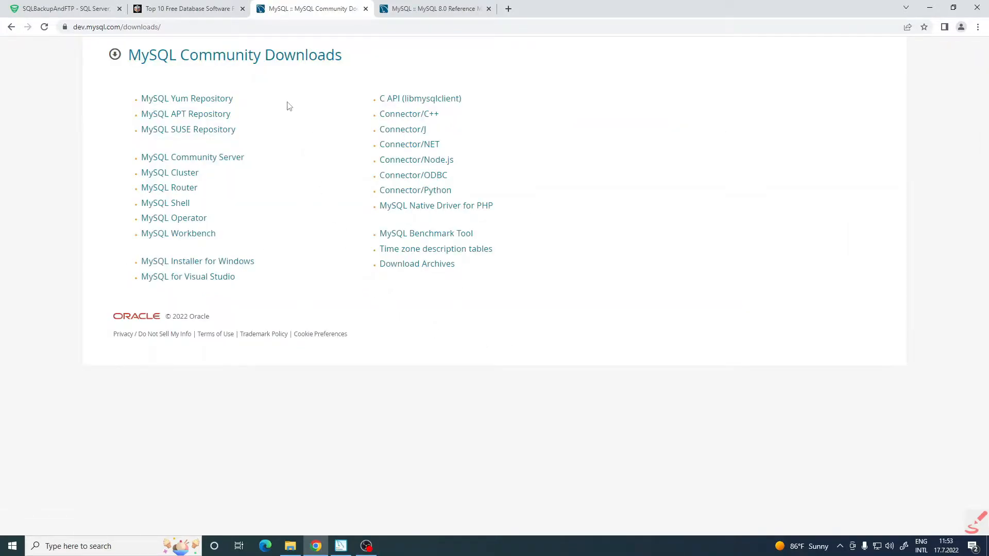
# Step: Open the MySQL Installer for Windows download page and check the operating system choices
pyautogui.click(175, 262)
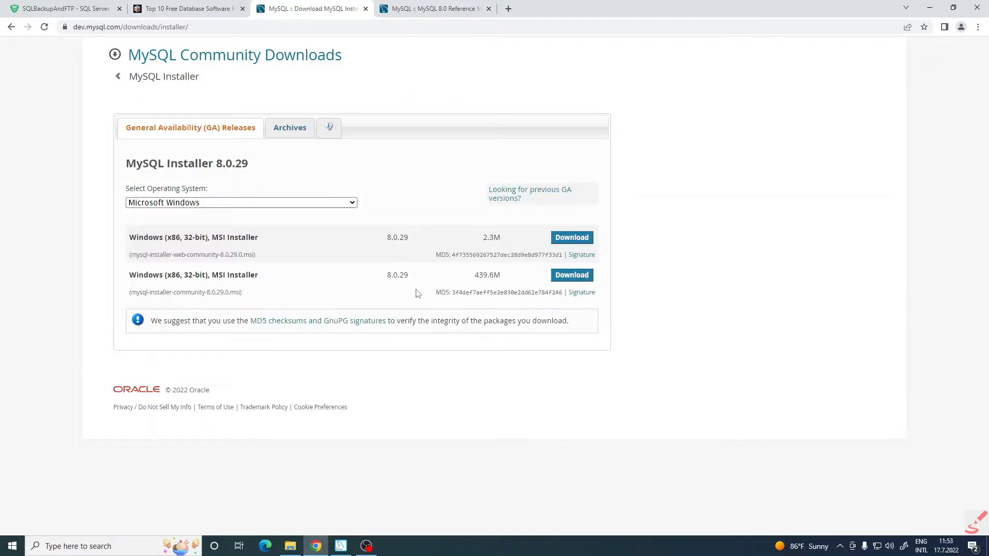
pyautogui.click(315, 205)
pyautogui.click(315, 206)
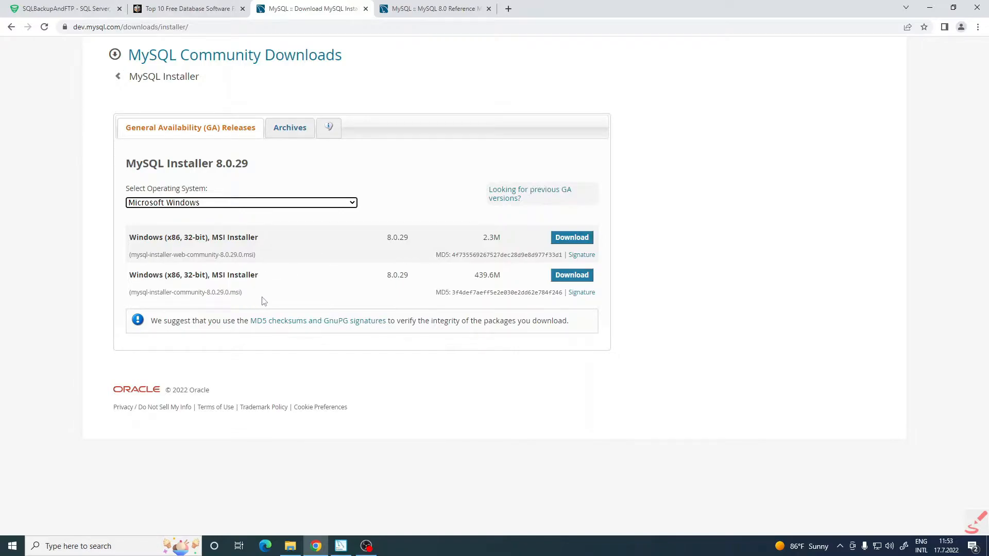
pyautogui.click(493, 85)
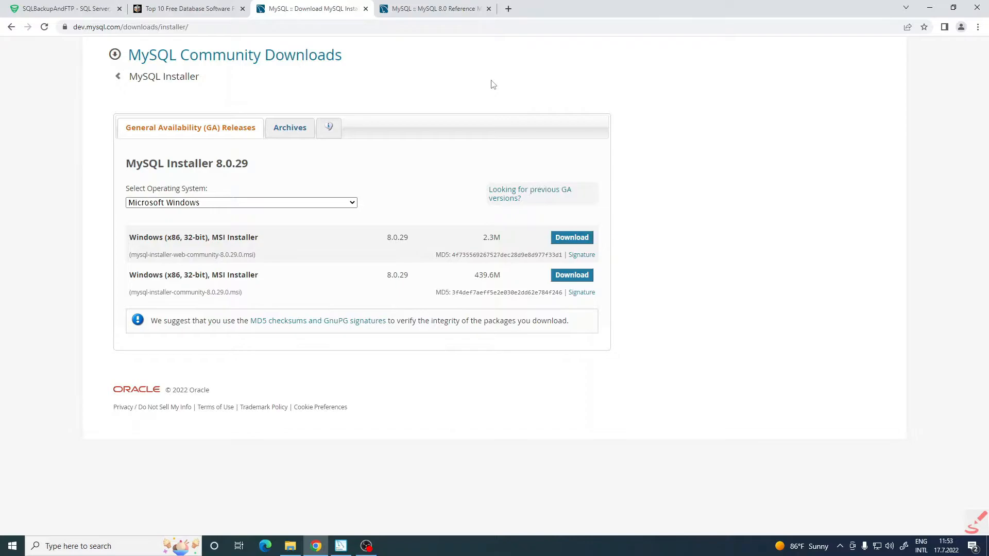
# Step: Check the browser's download list for the MySQL installer file, return to the download page and switch to MySQL Installer
pyautogui.hotkey('ctrl', 'j')
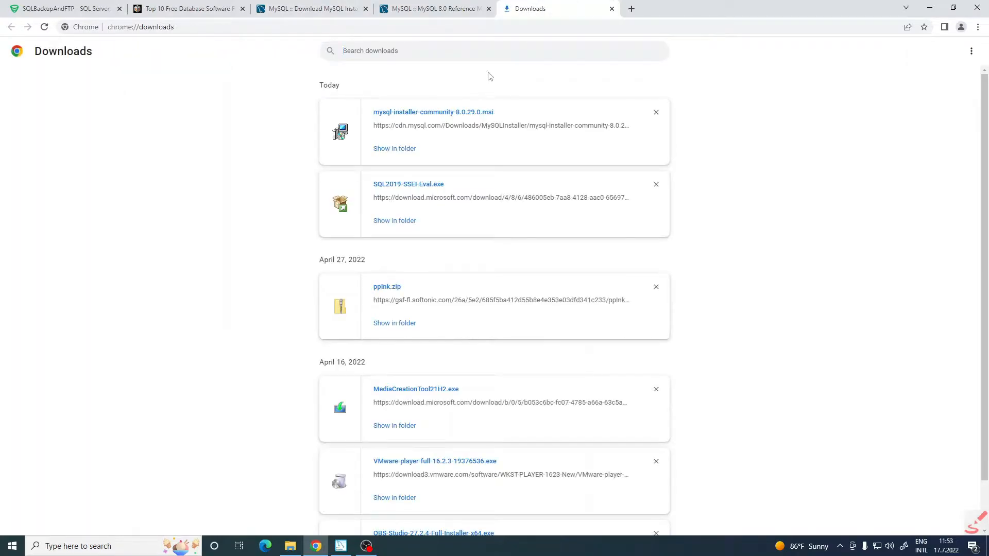
pyautogui.click(428, 10)
pyautogui.hotkey('ctrl', 'Tab')
pyautogui.click(370, 4)
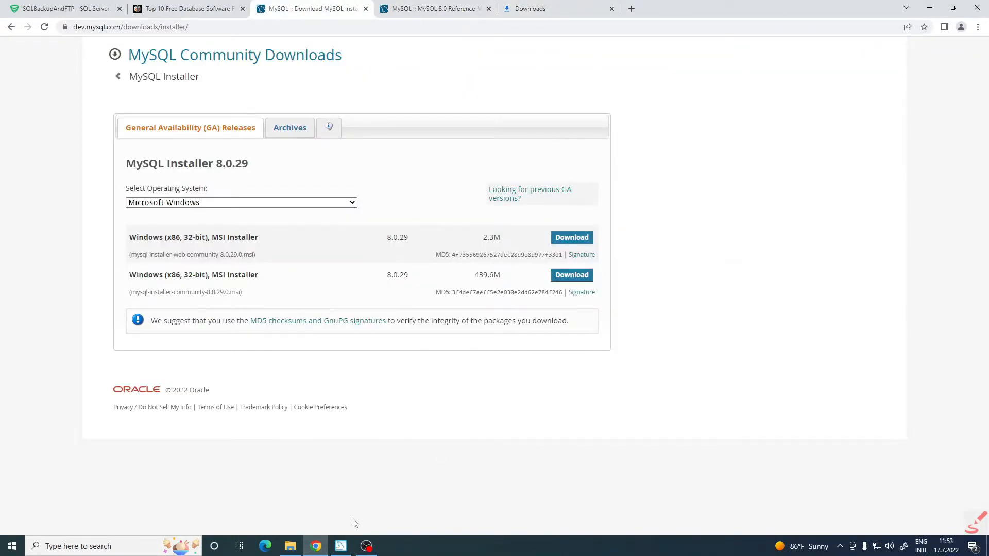
pyautogui.click(340, 545)
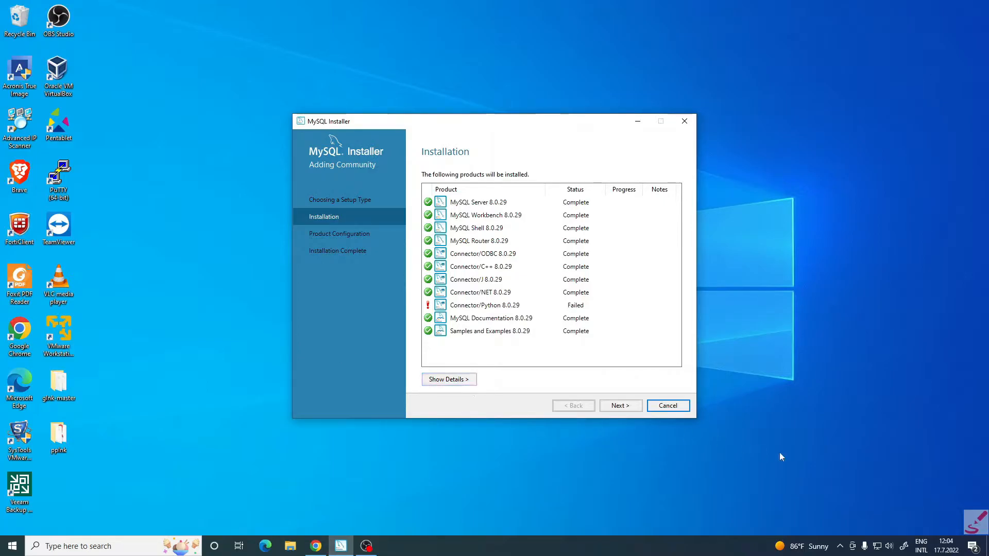
pyautogui.click(975, 523)
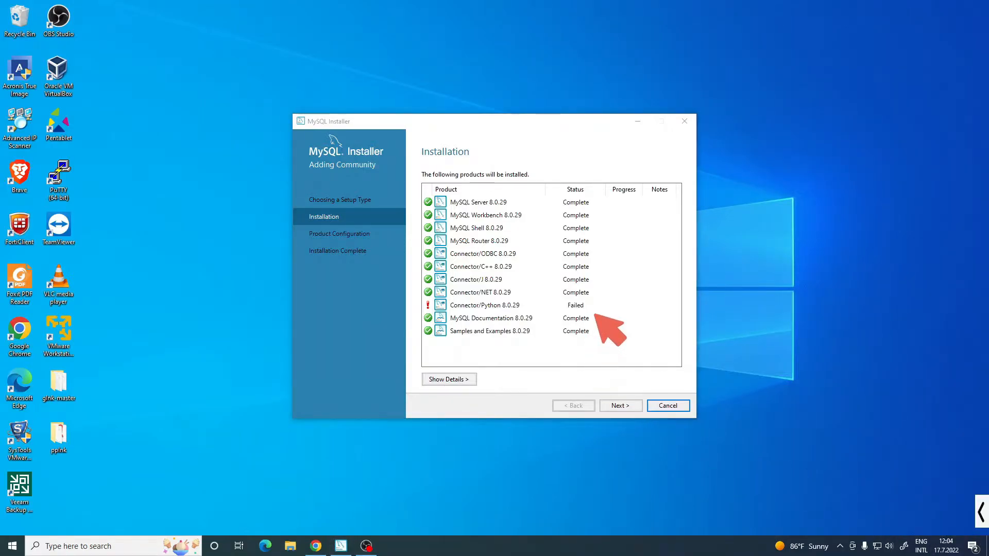
pyautogui.moveTo(592, 312); pyautogui.dragTo(423, 313)
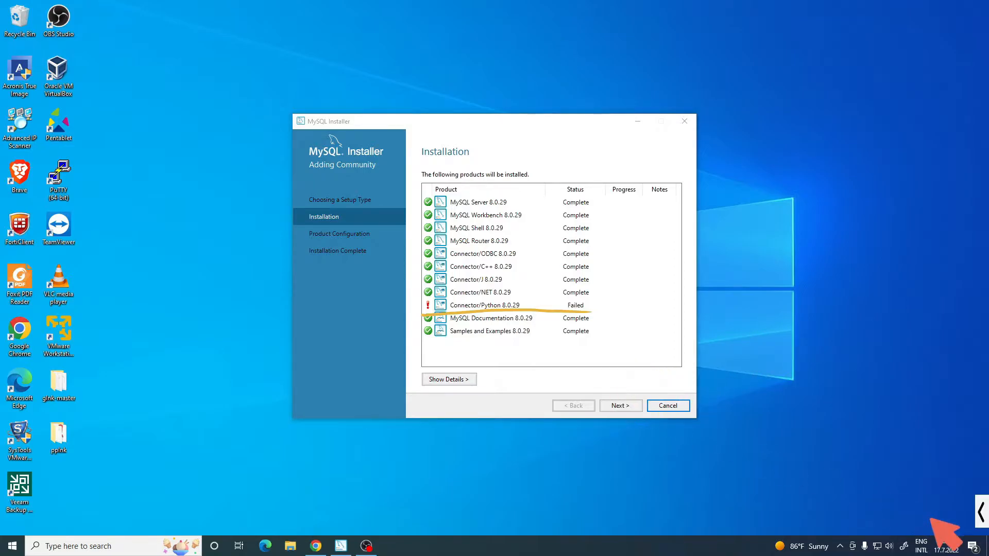
pyautogui.press('Escape')
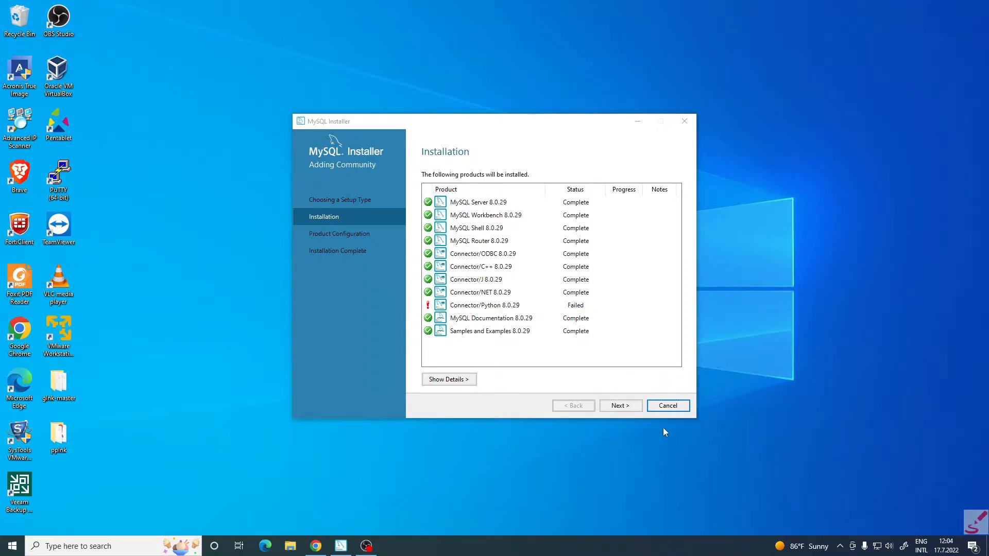
# Step: Proceed through the MySQL Server configuration, keeping the Development Computer type, port 3306 and strong password encryption
pyautogui.click(629, 409)
pyautogui.click(620, 405)
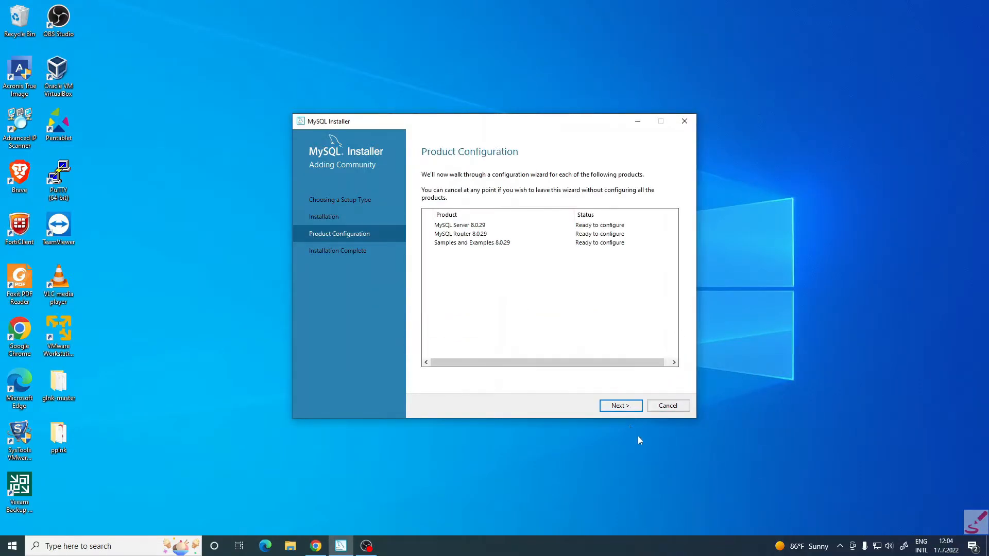
pyautogui.click(619, 406)
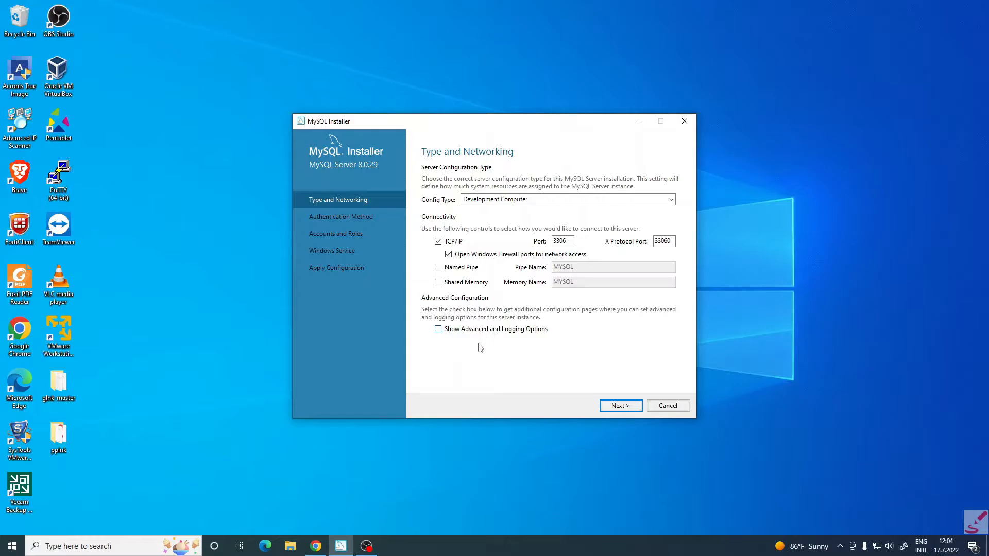
pyautogui.click(620, 406)
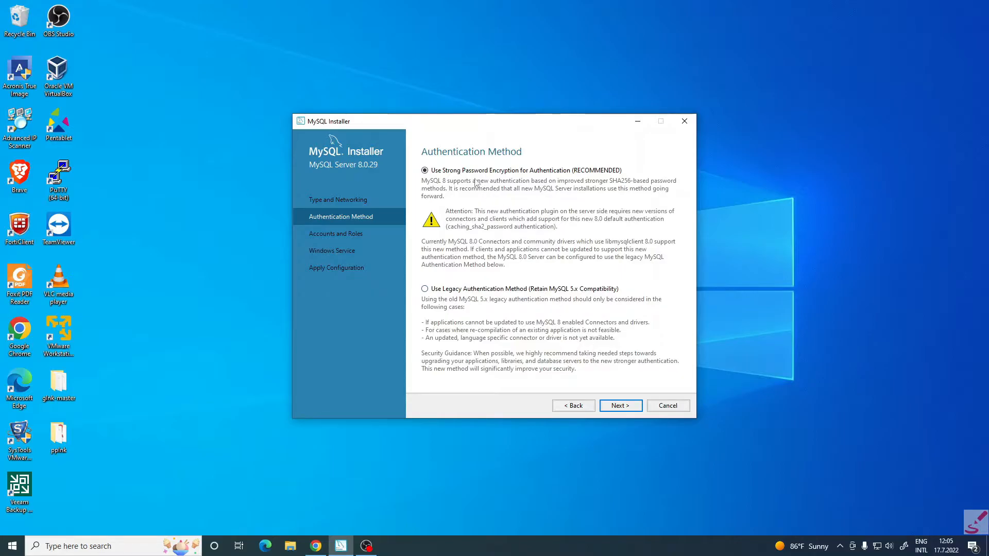
pyautogui.click(620, 407)
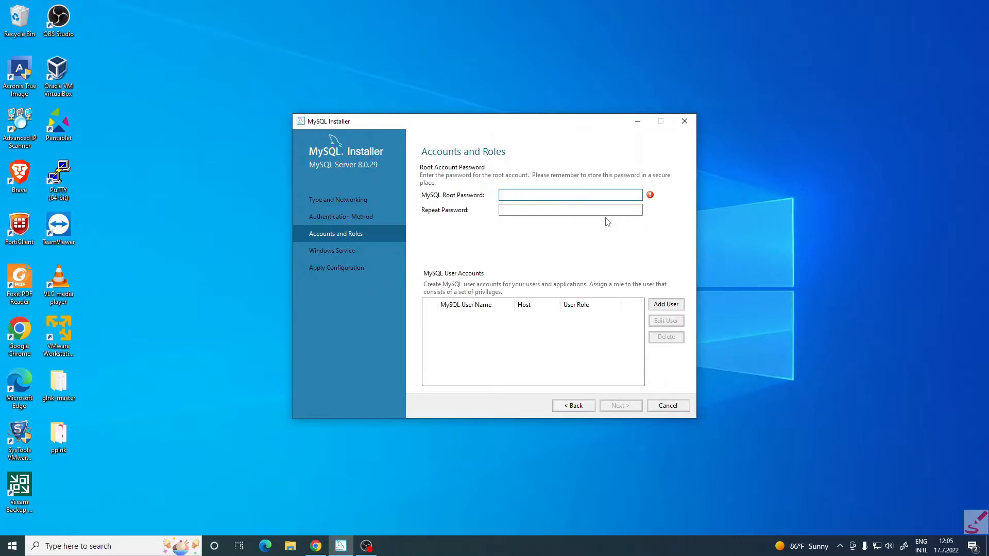
# Step: Enter and repeat the MySQL root account password, and continue without adding any user accounts
pyautogui.write('aaa')
pyautogui.press('Tab')
pyautogui.write('aaaaaaa')
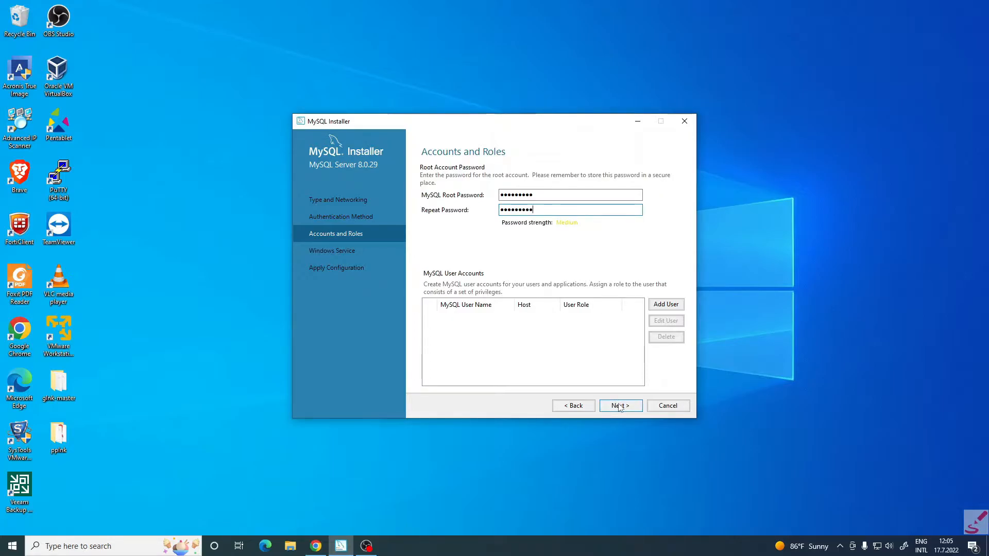
pyautogui.click(664, 304)
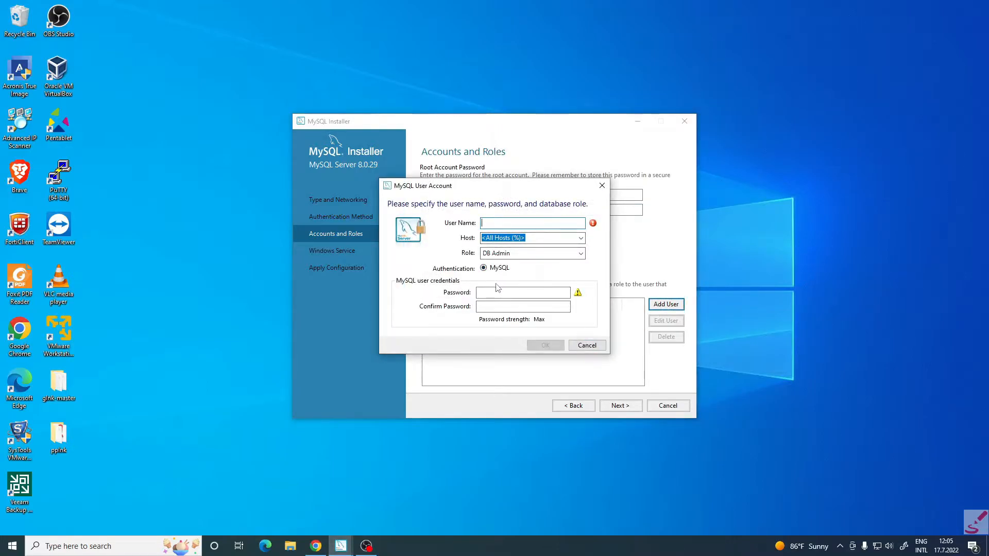
pyautogui.click(601, 187)
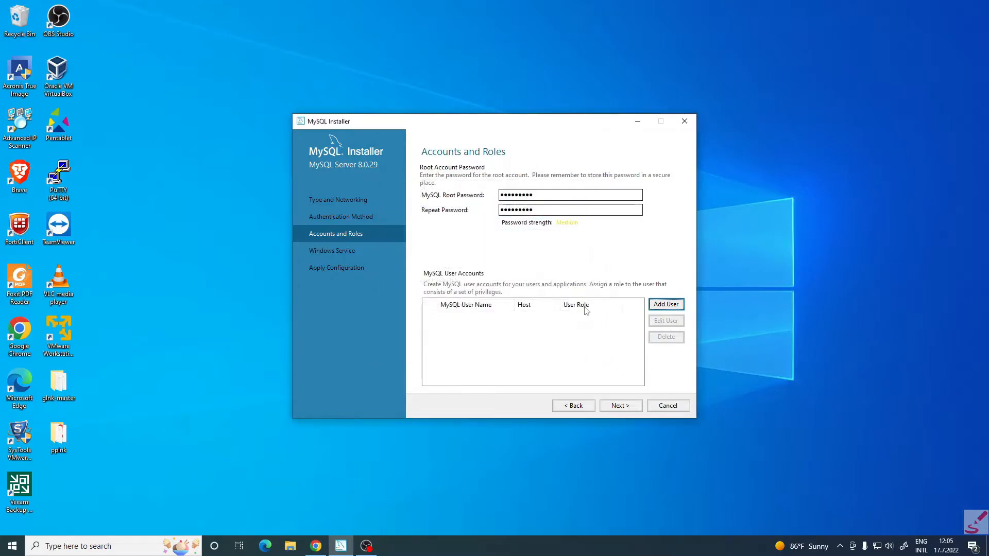
pyautogui.click(615, 407)
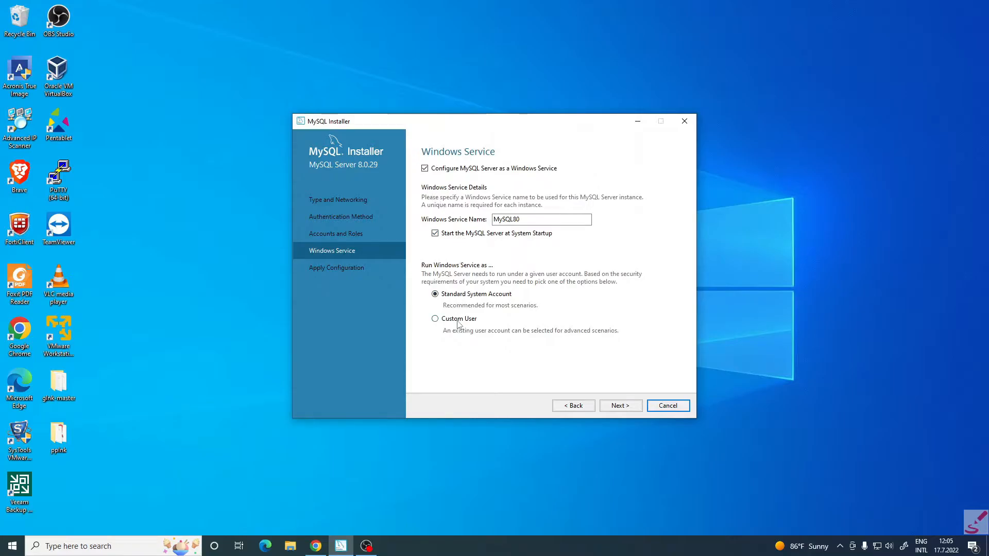
# Step: Apply the MySQL Server configuration with the default MySQL80 Windows service, and finish the MySQL Router setup without bootstrapping it
pyautogui.click(616, 405)
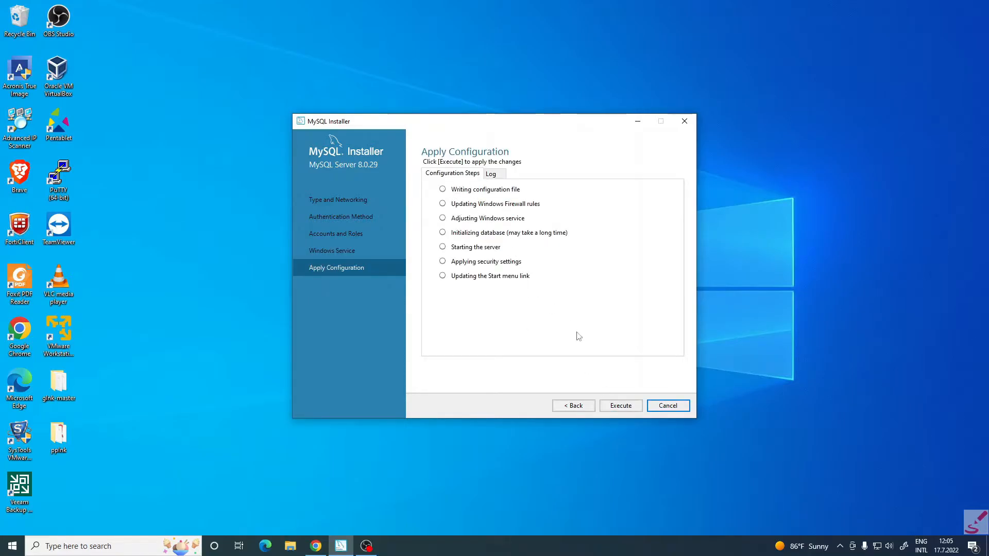
pyautogui.click(616, 409)
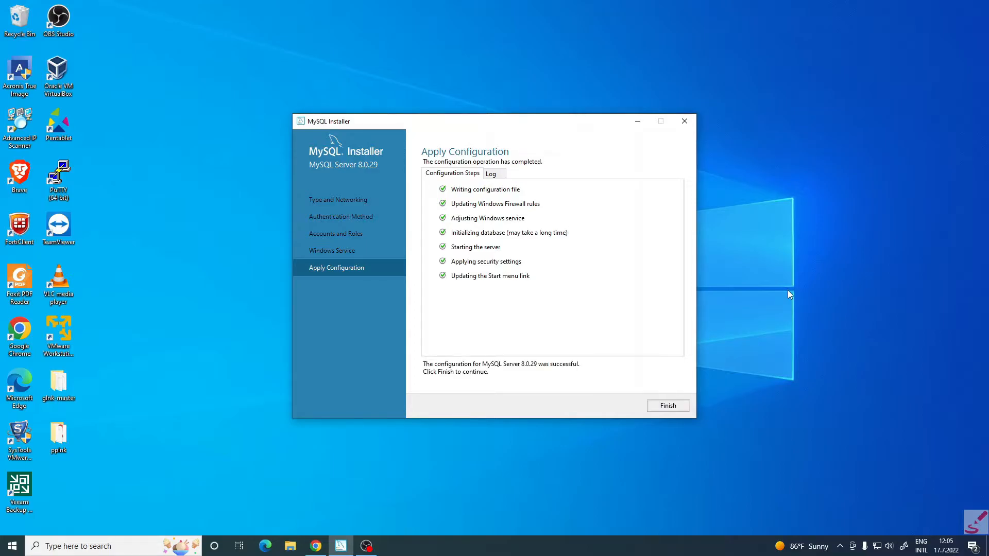
pyautogui.click(660, 406)
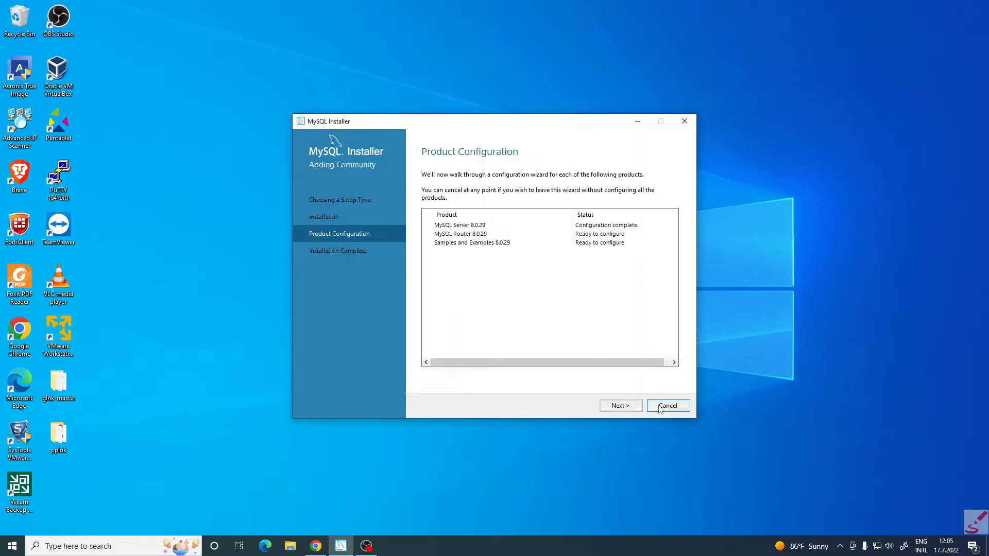
pyautogui.click(624, 409)
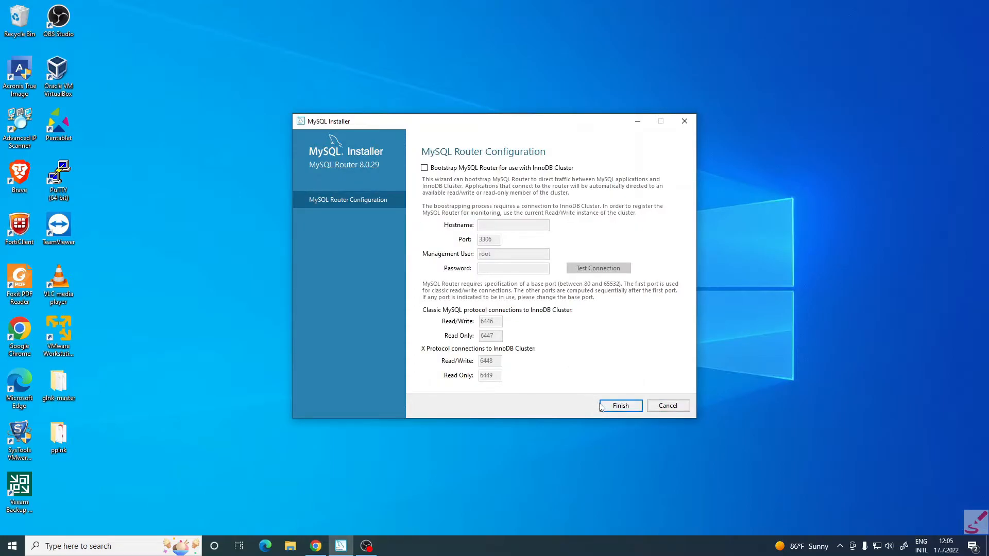
pyautogui.click(616, 406)
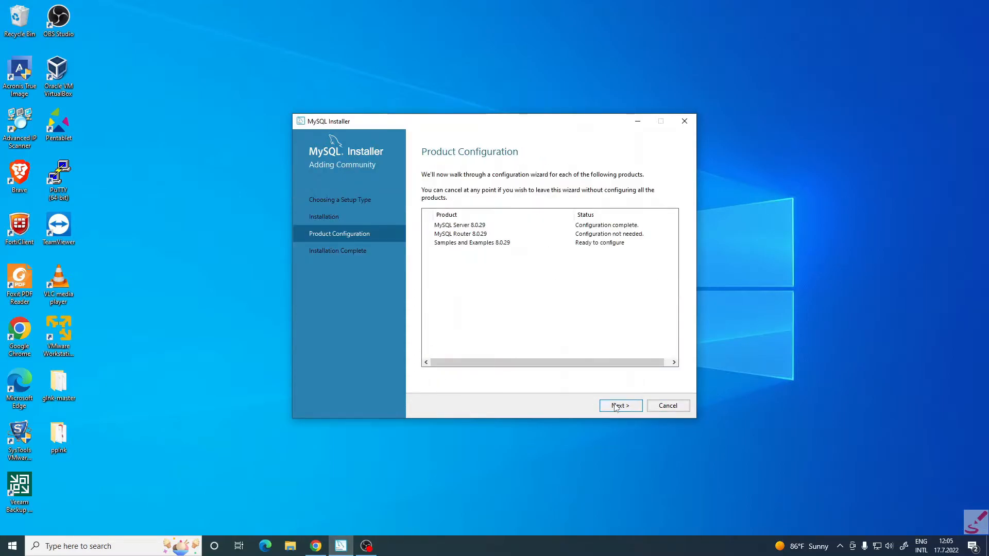
# Step: Enter the root password for the Samples and Examples setup and check the connection to MySQL Server 8.0.29
pyautogui.click(616, 406)
pyautogui.click(484, 340)
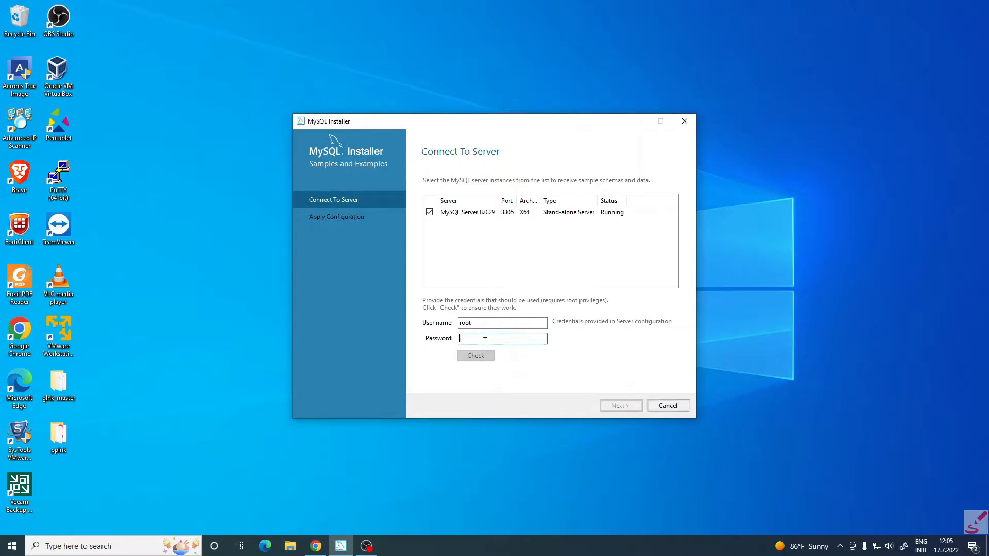
pyautogui.write('******')
pyautogui.click(475, 357)
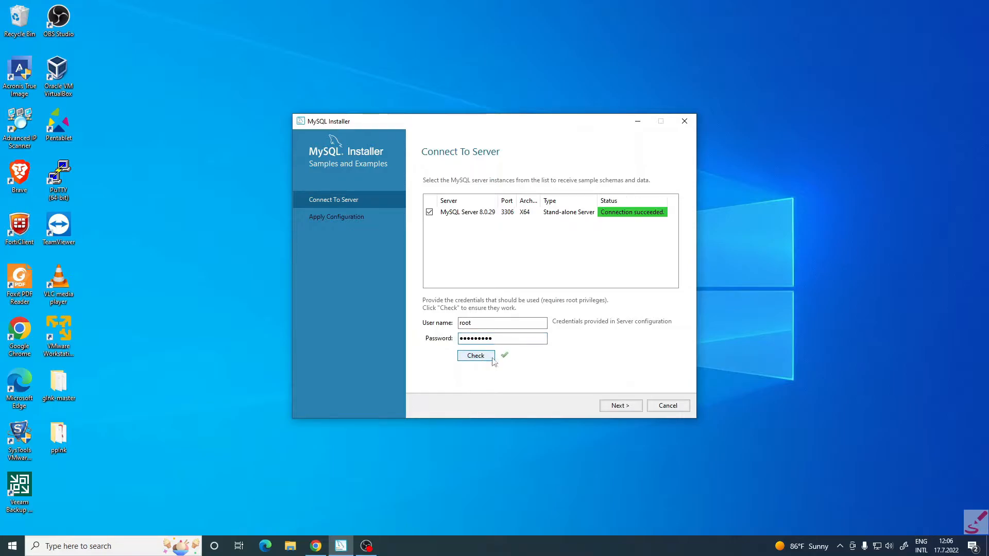
pyautogui.click(620, 406)
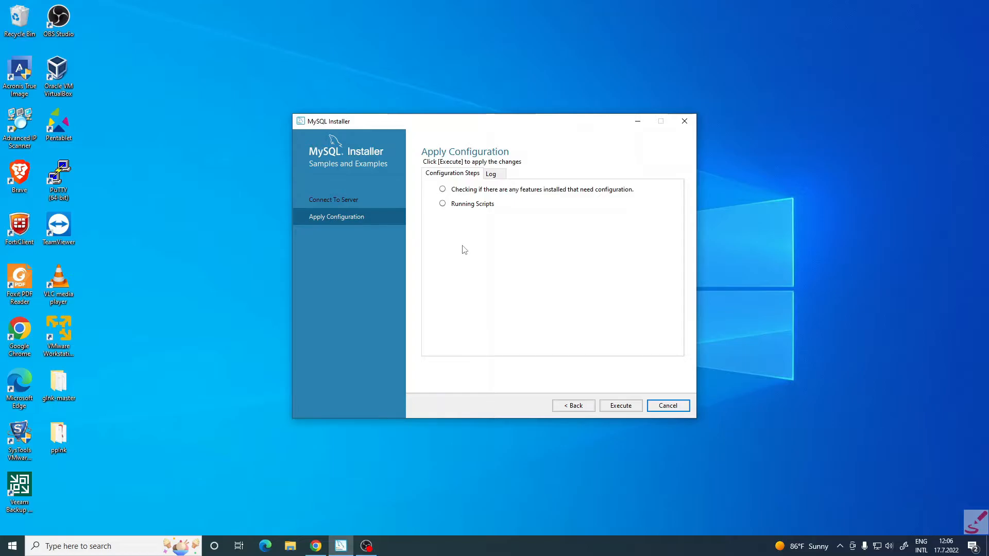
# Step: Execute the Samples and Examples configuration and finish the installer, keeping MySQL Workbench and MySQL Shell set to start
pyautogui.click(621, 405)
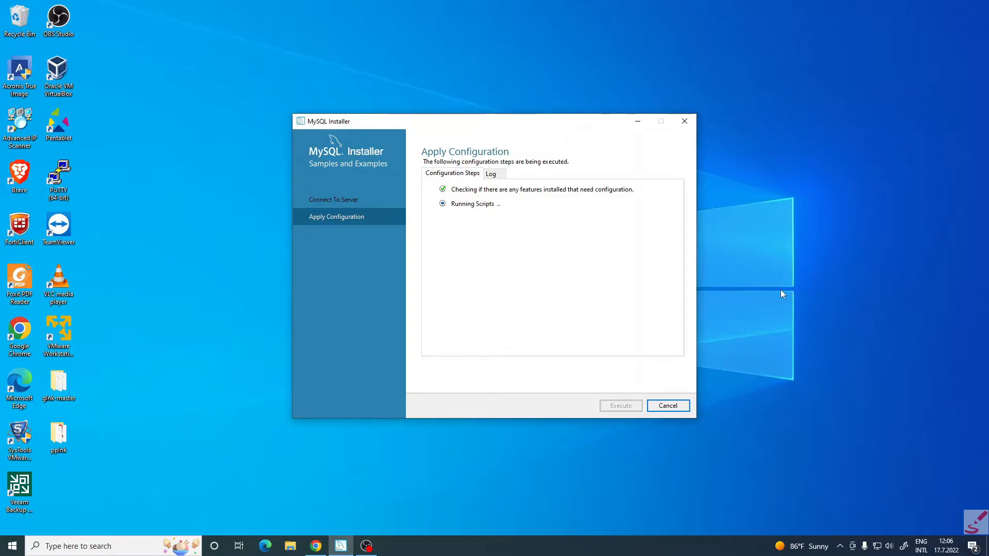
pyautogui.click(662, 410)
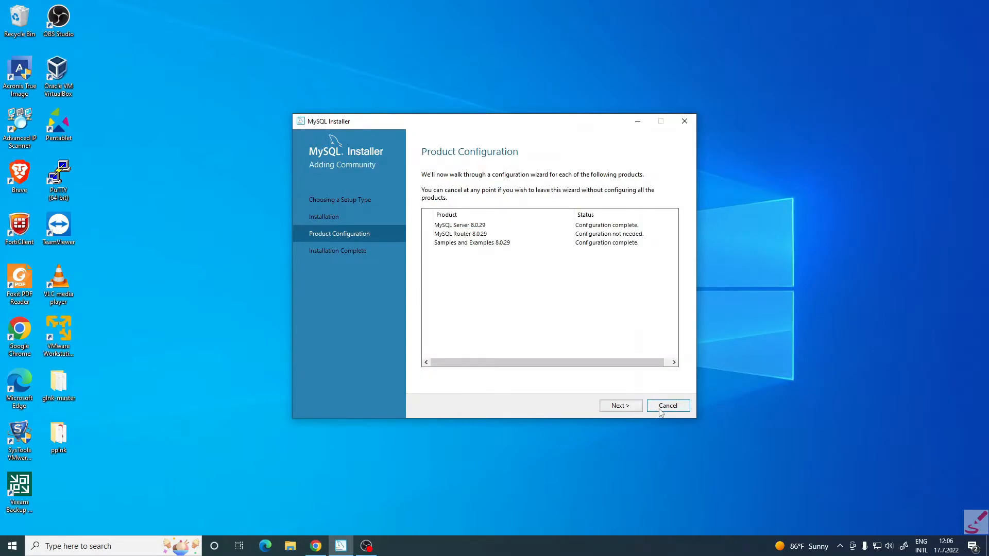
pyautogui.click(621, 407)
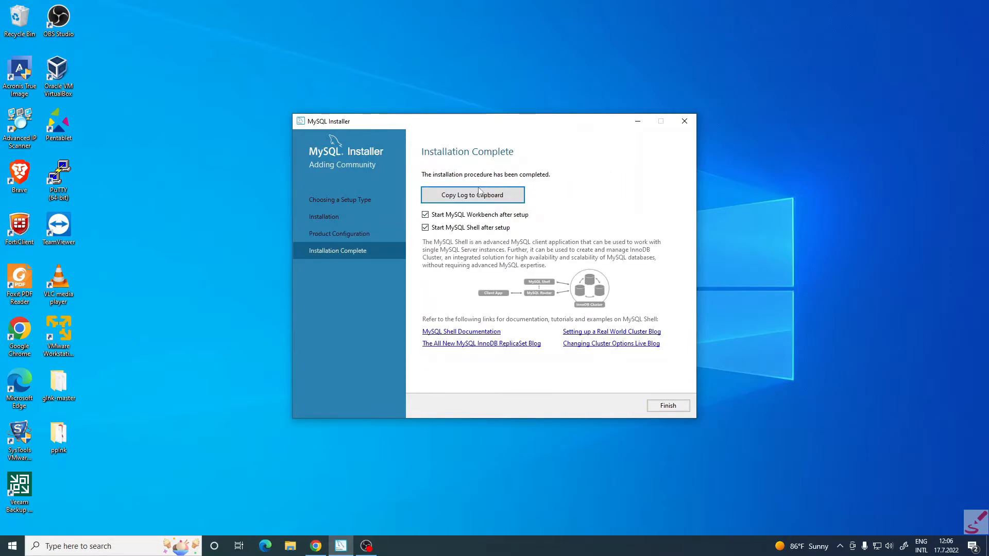
pyautogui.click(658, 407)
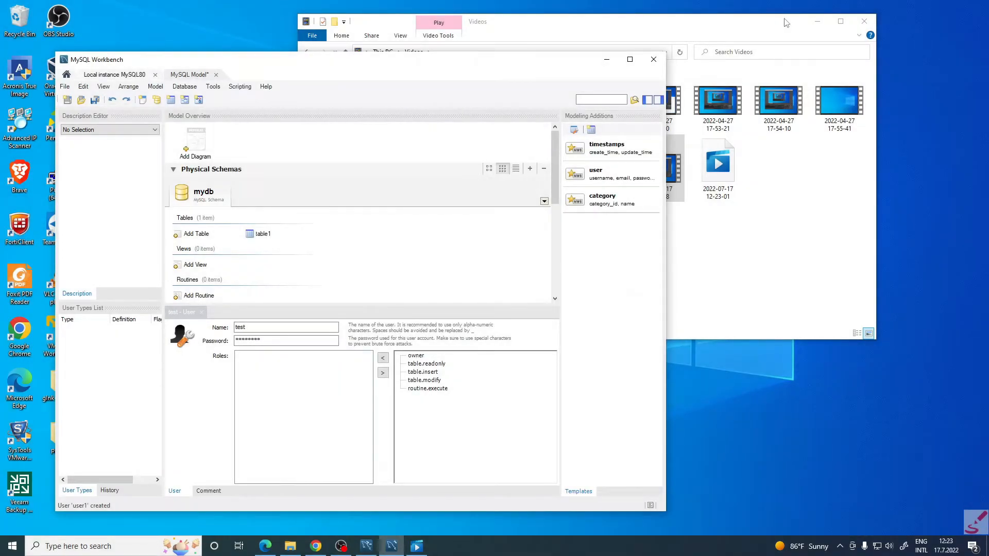
# Step: Minimize the Videos folder window behind MySQL Workbench
pyautogui.click(816, 24)
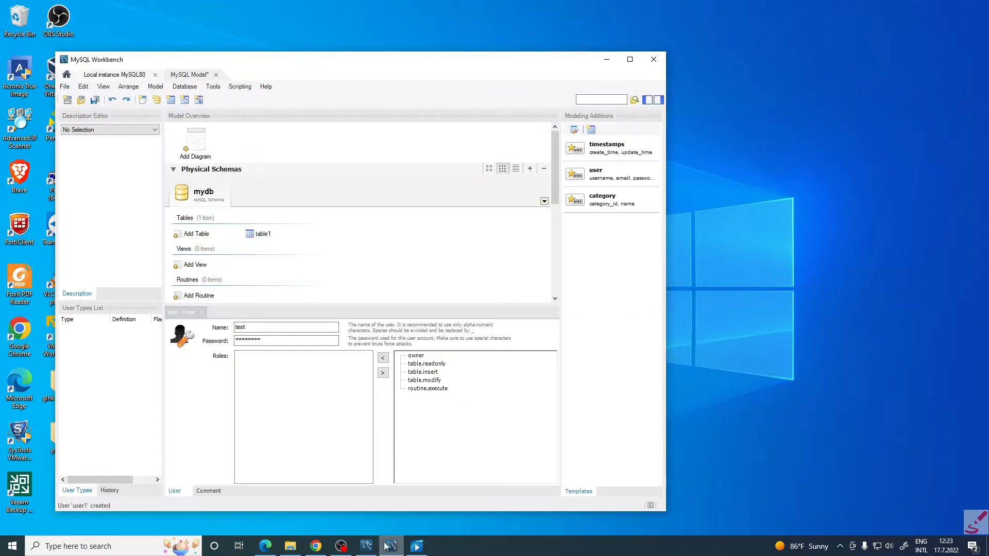
# Step: Switch to Google Chrome and look through the SQLBackupAndFTP site's home page, download page and purchase page
pyautogui.moveTo(315, 550)
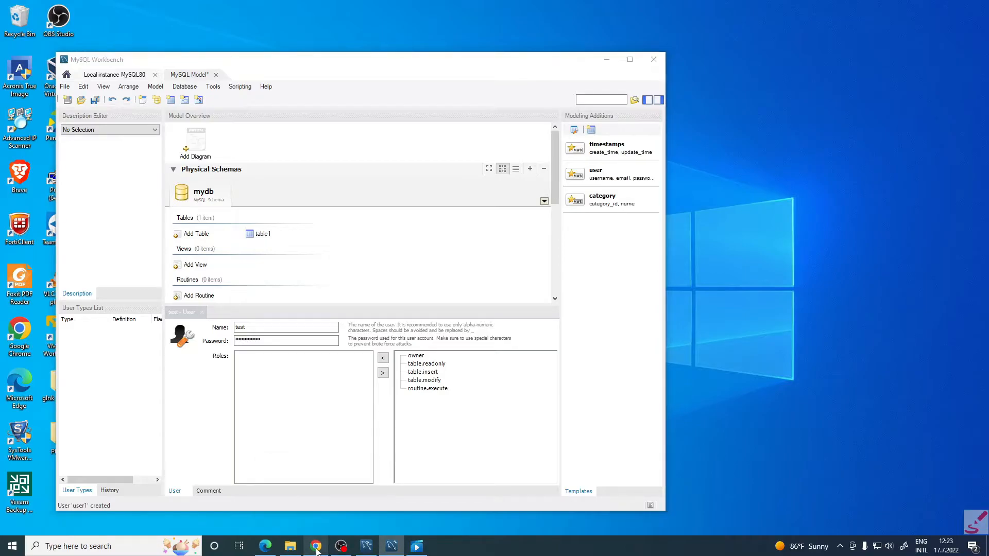
pyautogui.click(316, 548)
pyautogui.click(693, 6)
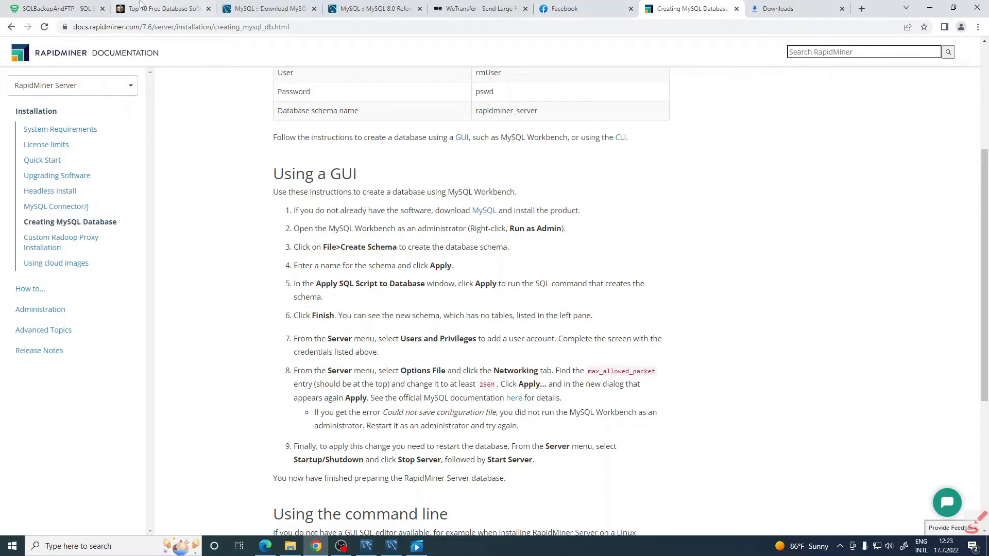
pyautogui.click(59, 6)
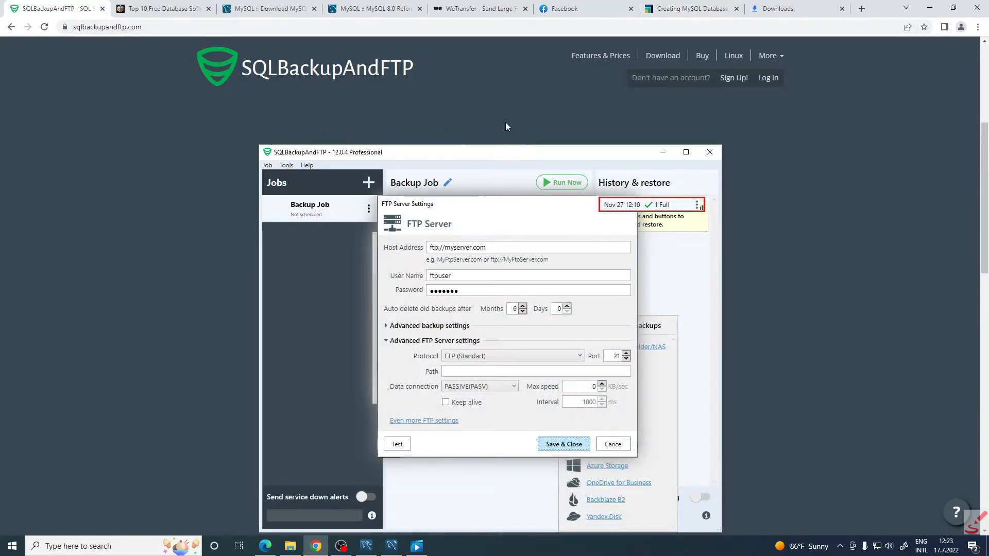
pyautogui.scroll(-8, 503, 123)
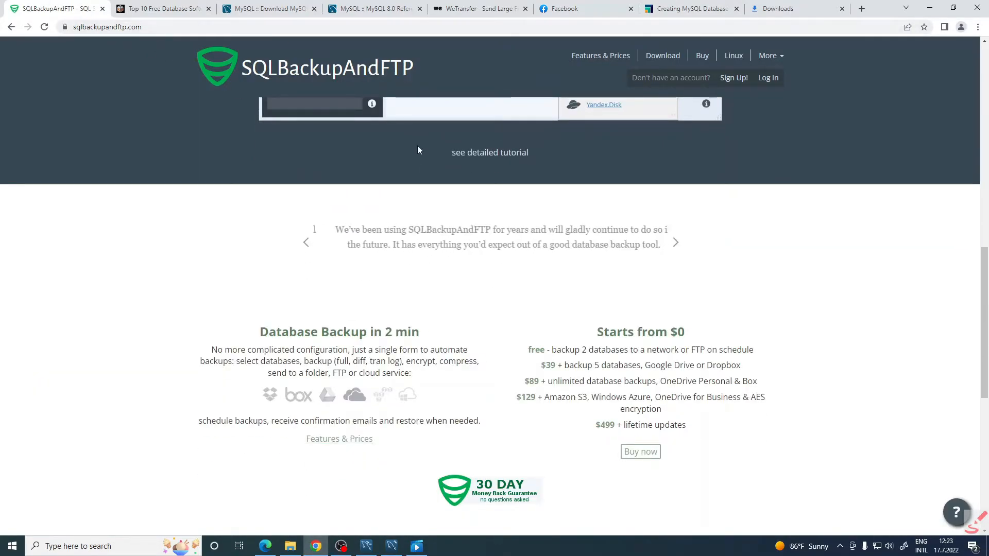
pyautogui.scroll(8, 515, 103)
pyautogui.click(654, 59)
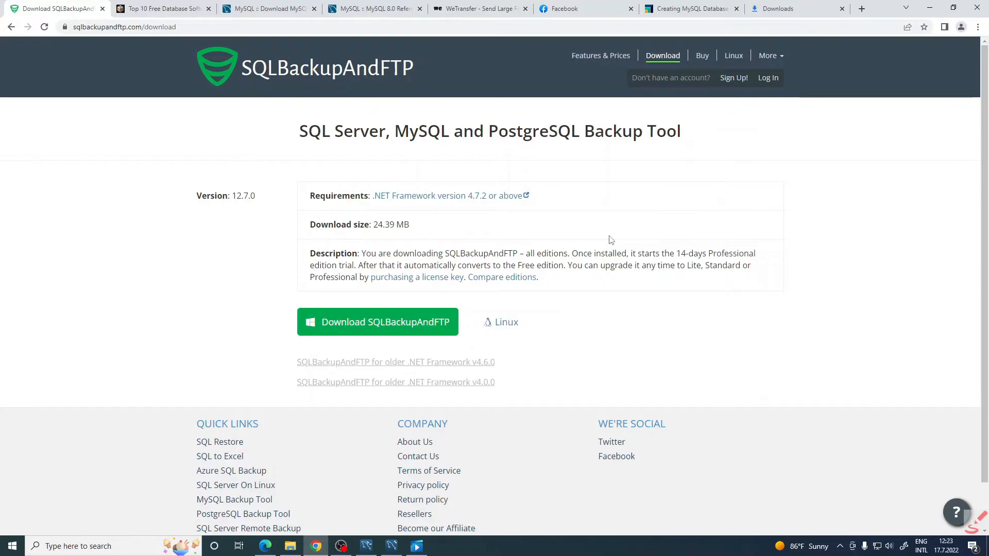
pyautogui.click(705, 59)
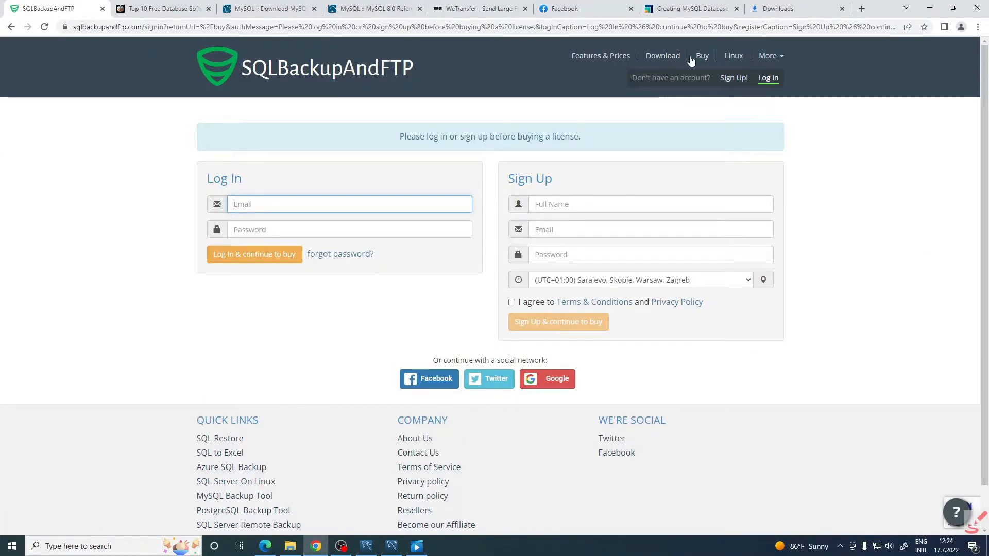
# Step: Compare the prices and scheduled database limits of the Free, Lite and Standard editions on the Features & Prices page
pyautogui.click(603, 58)
pyautogui.scroll(-3, 386, 235)
pyautogui.scroll(3, 437, 219)
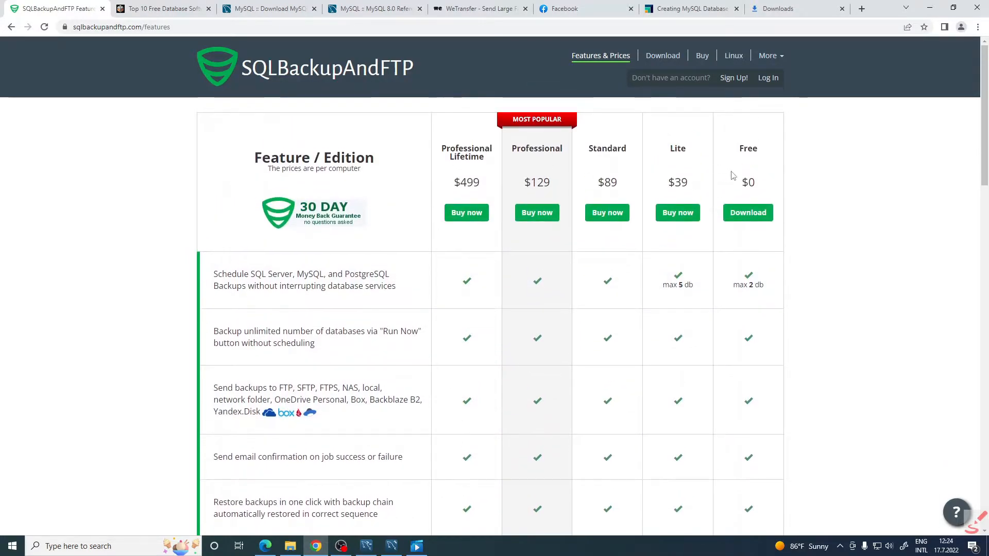
pyautogui.scroll(-2, 766, 206)
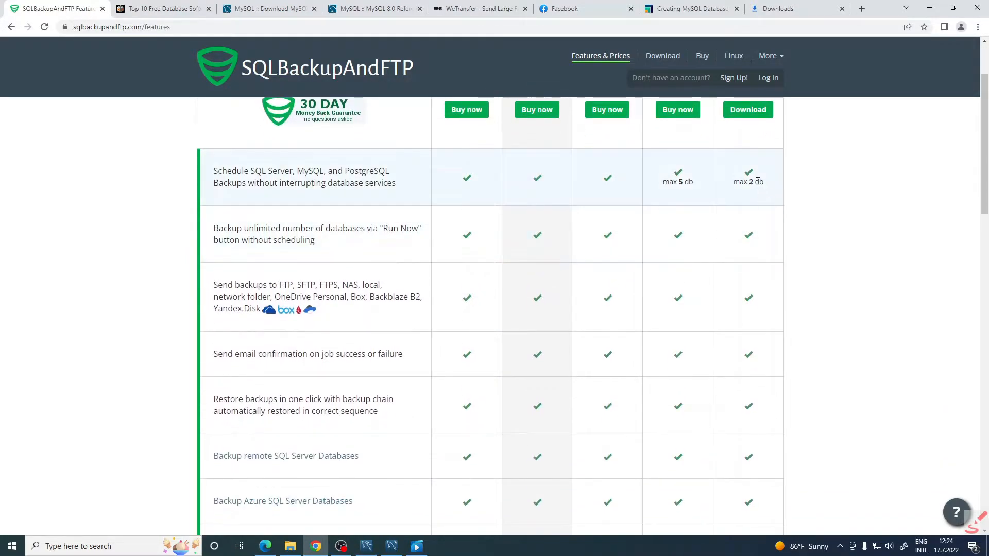
pyautogui.moveTo(733, 182); pyautogui.dragTo(755, 183)
pyautogui.click(755, 184)
pyautogui.scroll(2, 720, 194)
pyautogui.doubleClick(690, 185)
pyautogui.scroll(-1, 690, 185)
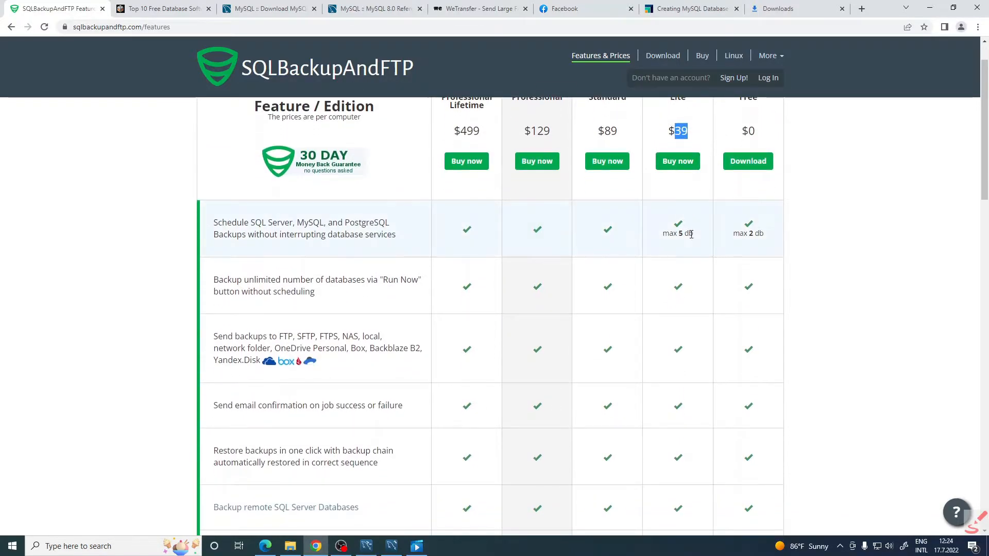
pyautogui.scroll(1, 691, 234)
pyautogui.moveTo(617, 183); pyautogui.dragTo(598, 185)
pyautogui.scroll(-2, 612, 195)
pyautogui.scroll(1, 613, 221)
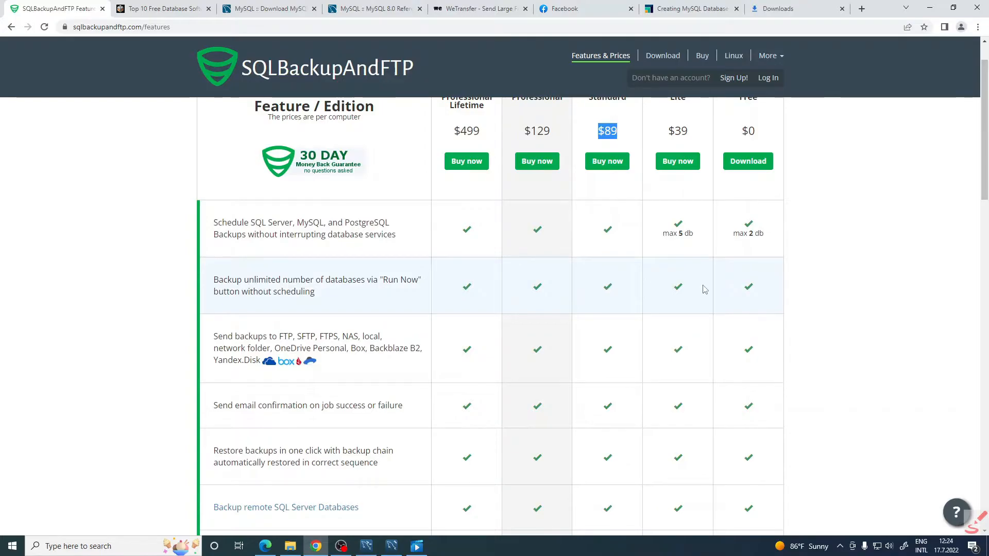
# Step: Examine which backup destinations, restore options and encryption features each SQLBackupAndFTP edition includes in the comparison table
pyautogui.scroll(-5, 704, 289)
pyautogui.scroll(-2, 707, 291)
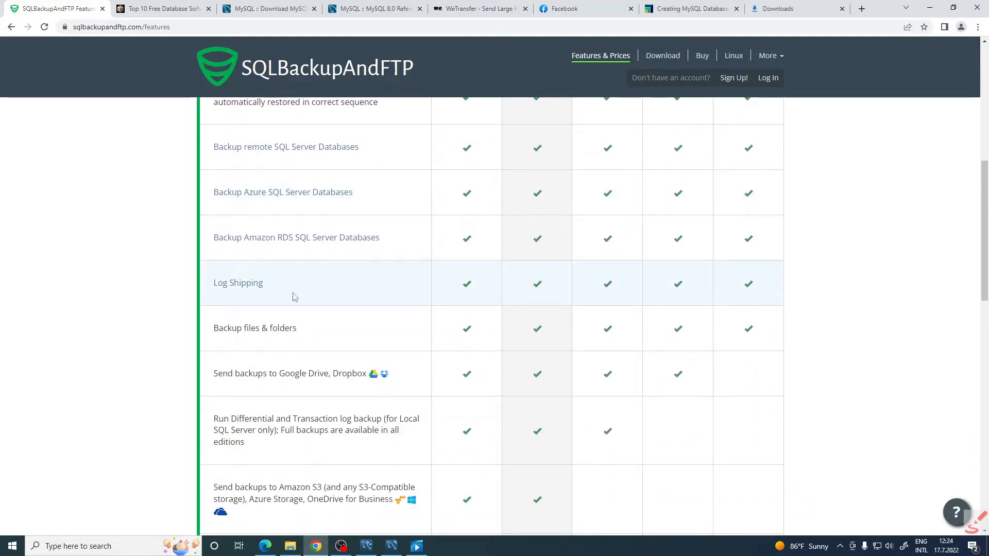
pyautogui.scroll(2, 247, 291)
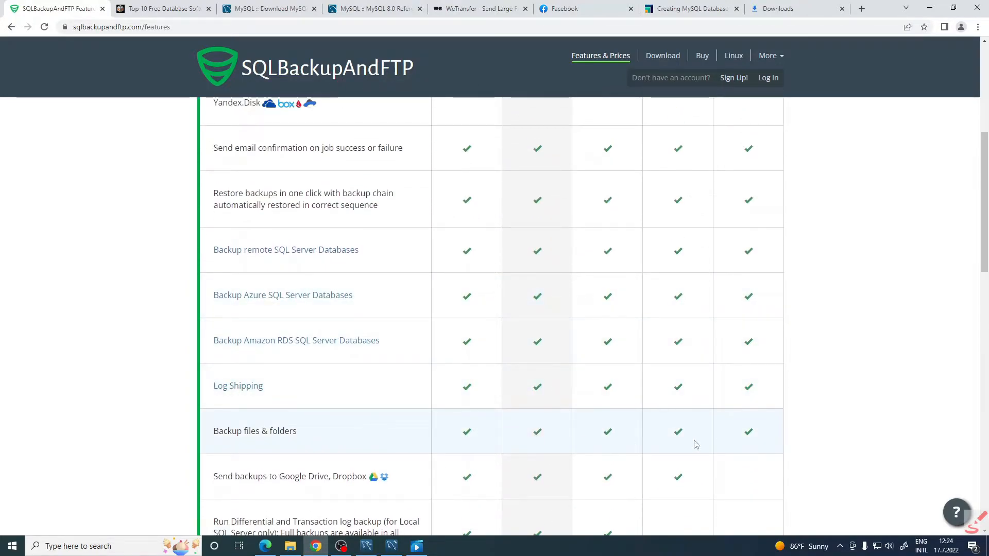
pyautogui.scroll(2, 261, 293)
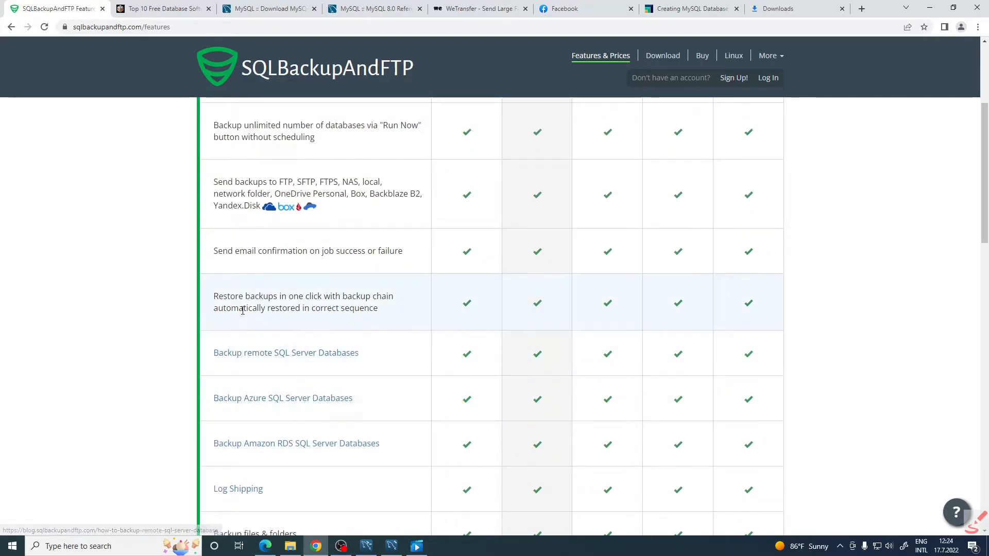
pyautogui.scroll(3, 223, 280)
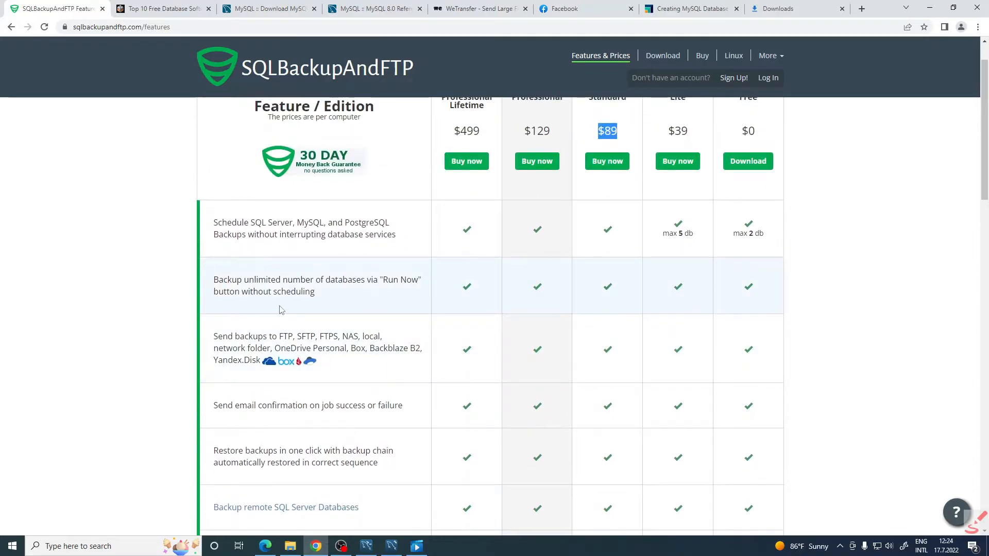
pyautogui.scroll(-8, 279, 316)
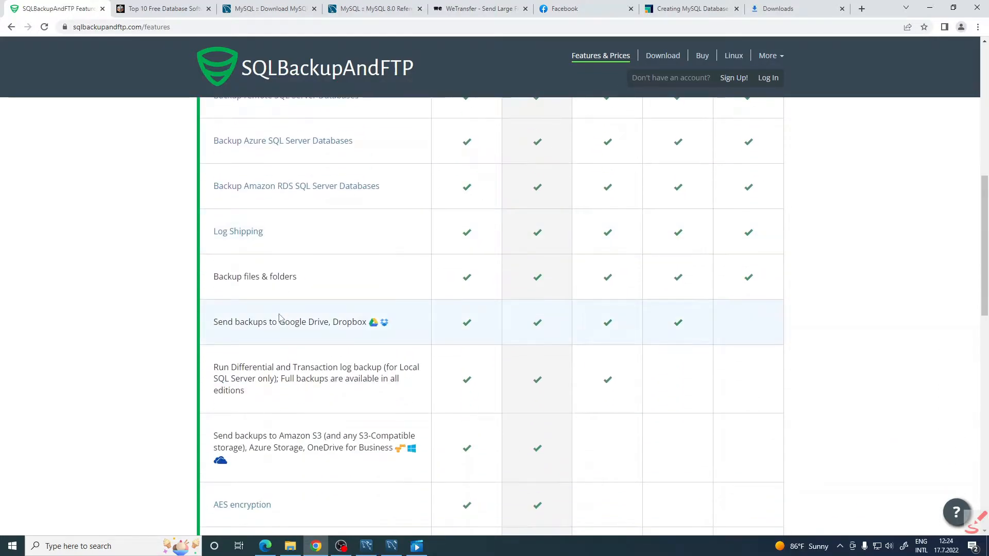
pyautogui.scroll(-2, 279, 317)
pyautogui.scroll(-1, 309, 434)
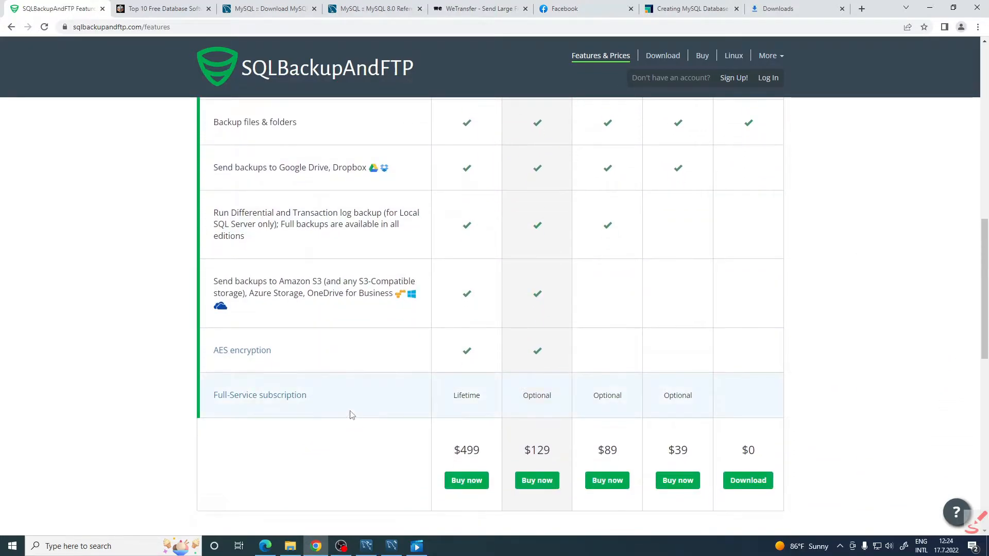
pyautogui.scroll(3, 349, 415)
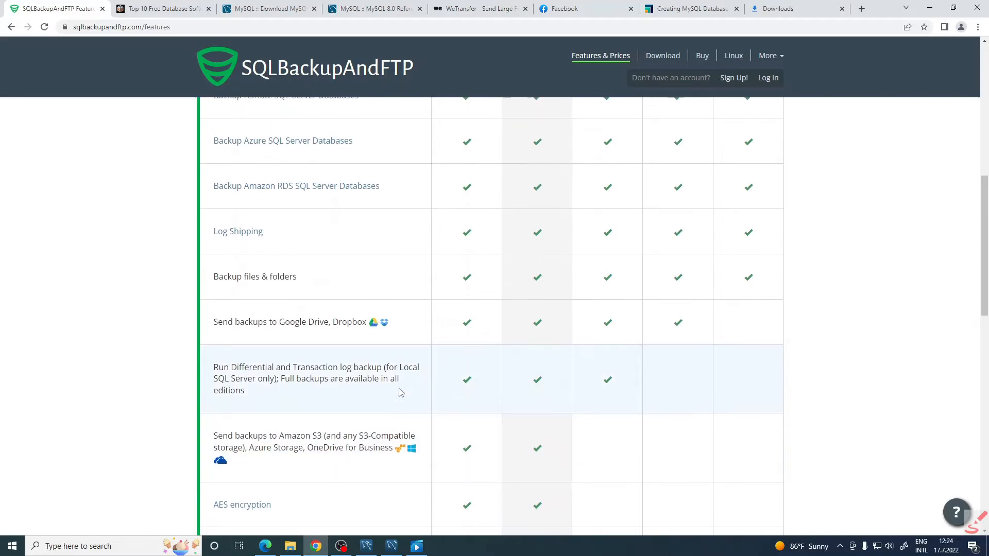
pyautogui.click(392, 551)
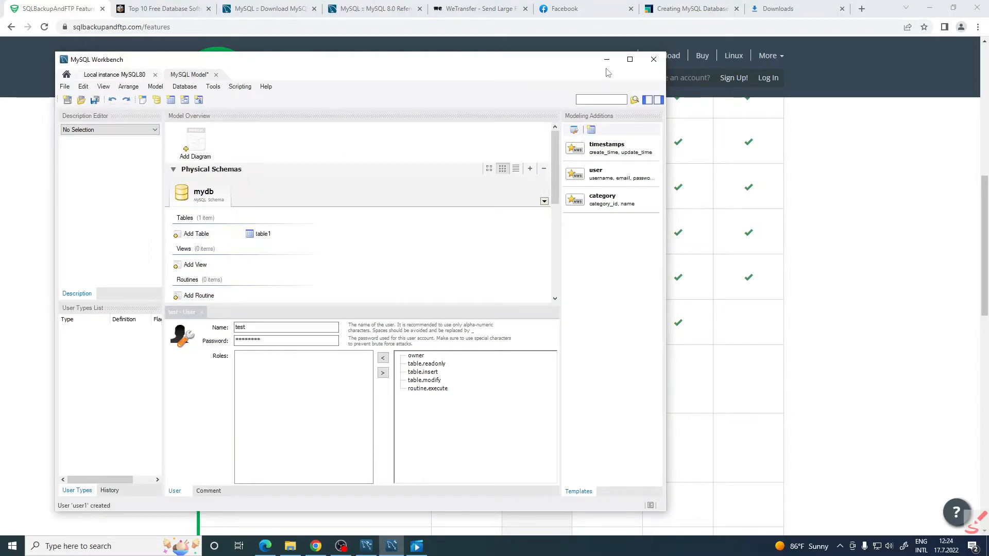
pyautogui.click(927, 7)
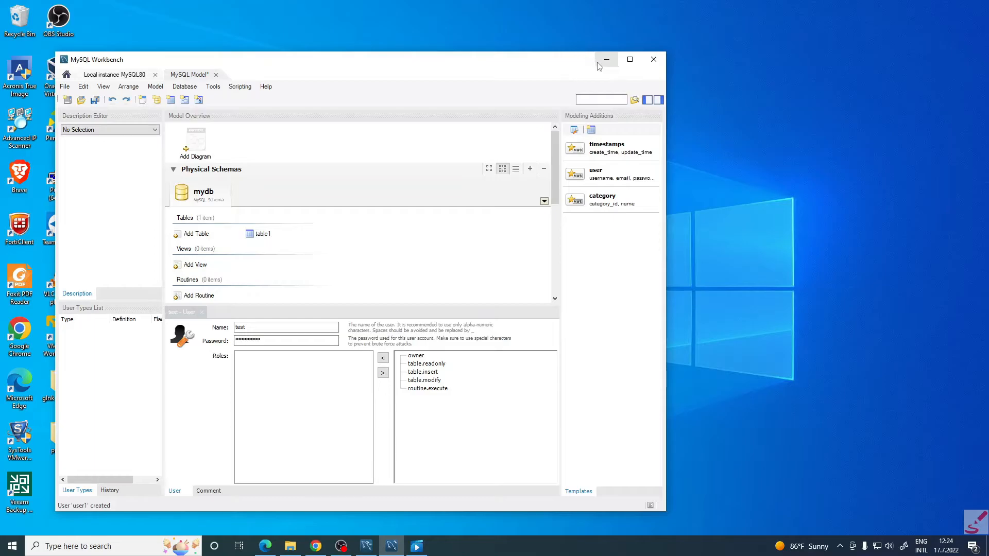
pyautogui.click(316, 546)
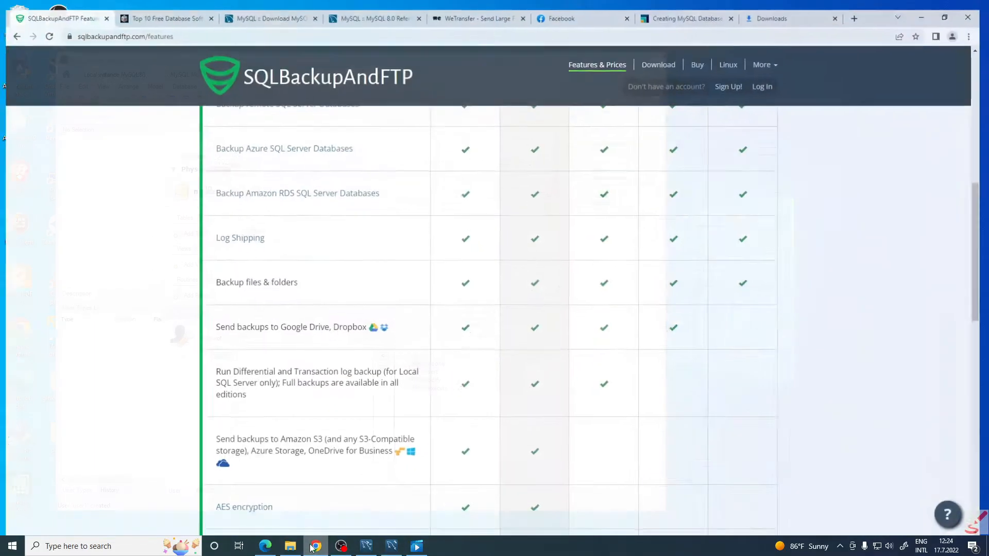
pyautogui.scroll(8, 686, 181)
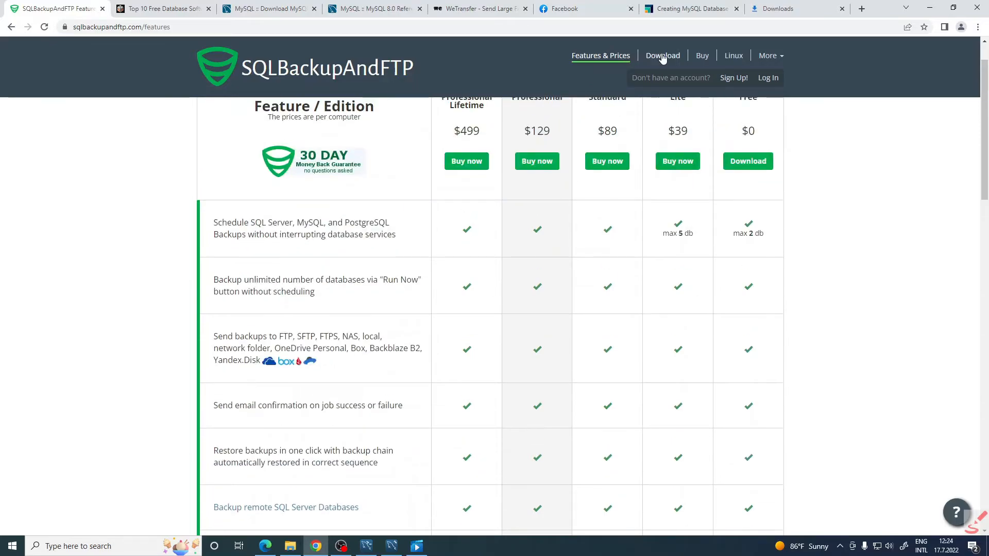
pyautogui.click(663, 56)
pyautogui.click(397, 320)
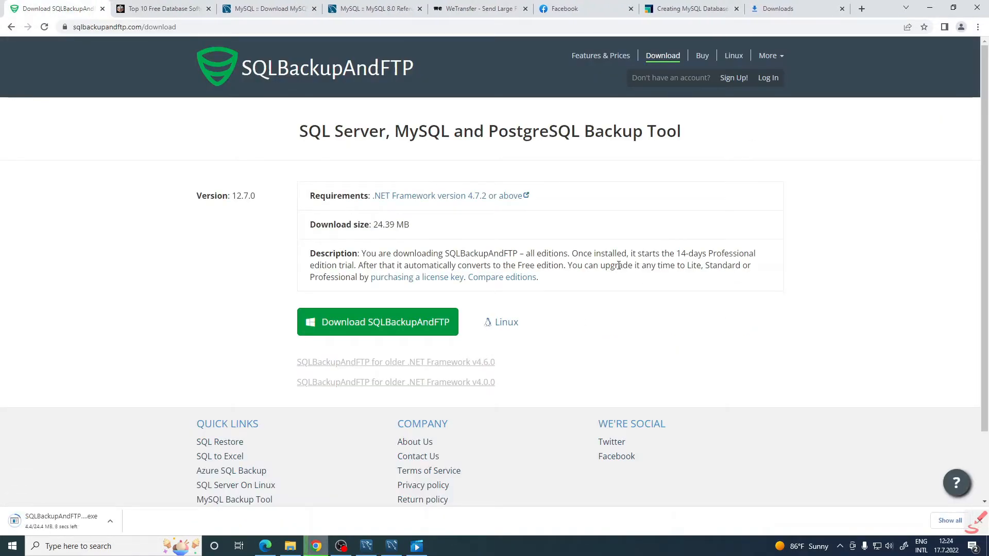
pyautogui.hotkey('ctrl', 'j')
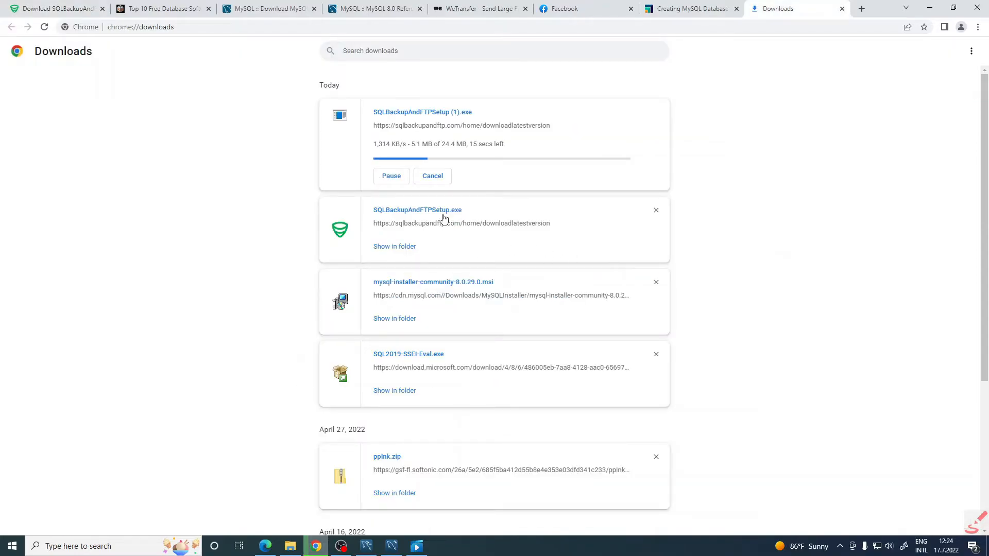
pyautogui.click(433, 176)
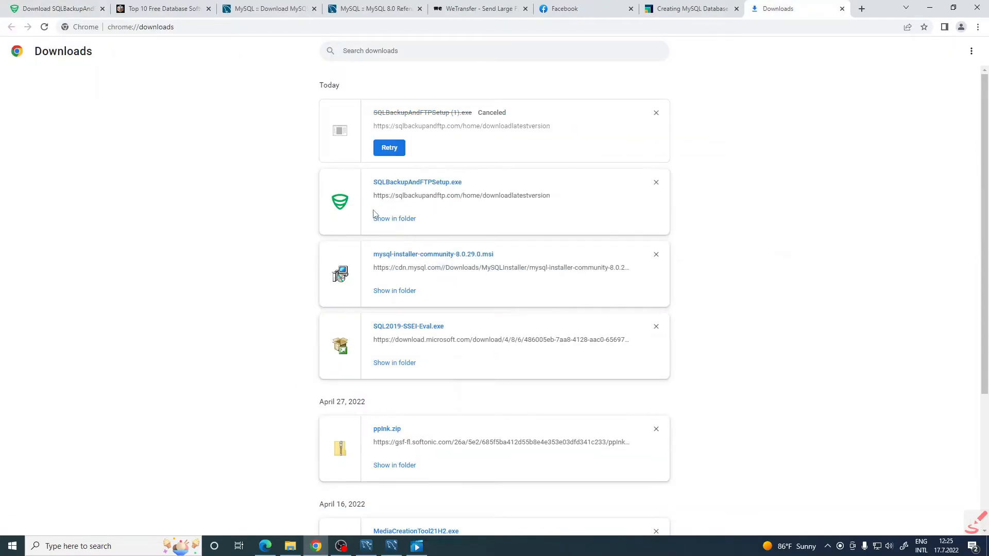
# Step: Run the already downloaded SQLBackupAndFTPSetup.exe from its folder, accept the license agreement and install version 12.7.0 in the default folder
pyautogui.click(395, 218)
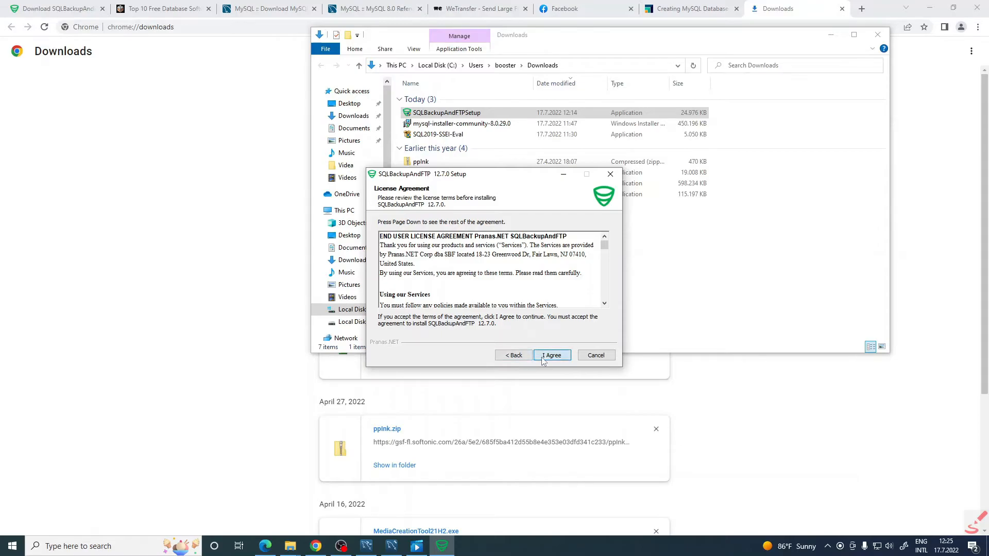
pyautogui.click(546, 355)
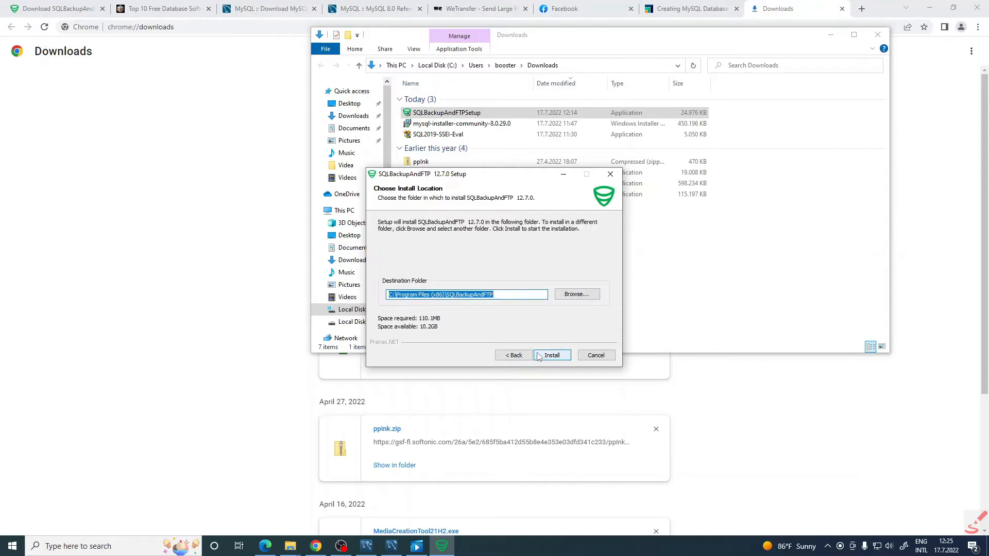
pyautogui.click(552, 355)
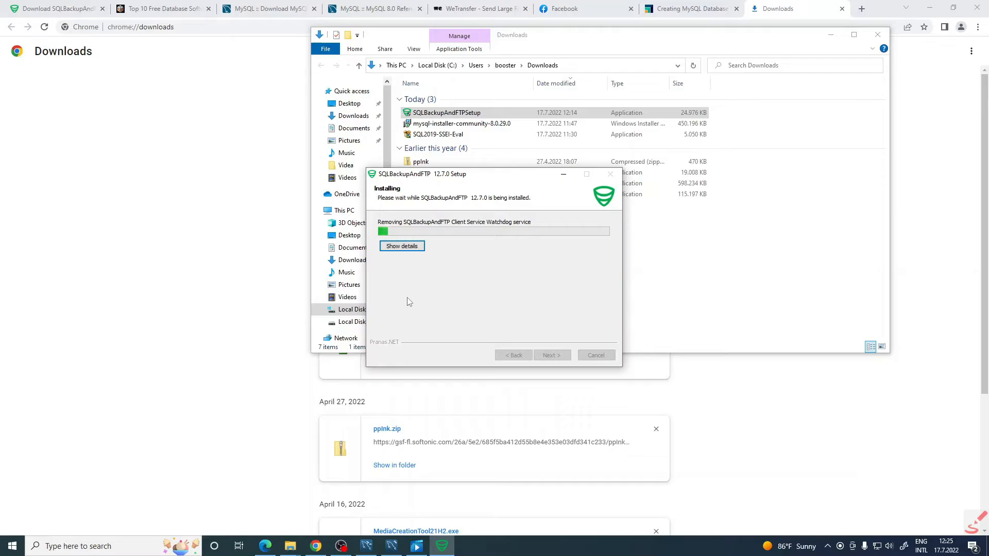
# Step: Minimize the Downloads folder window and the browser while the SQLBackupAndFTP setup is running
pyautogui.click(830, 35)
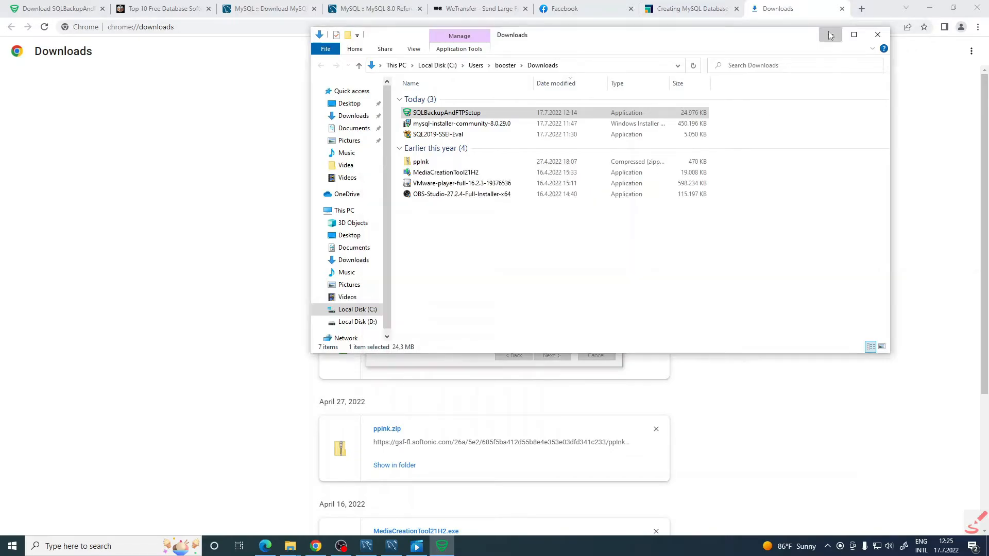
pyautogui.click(830, 35)
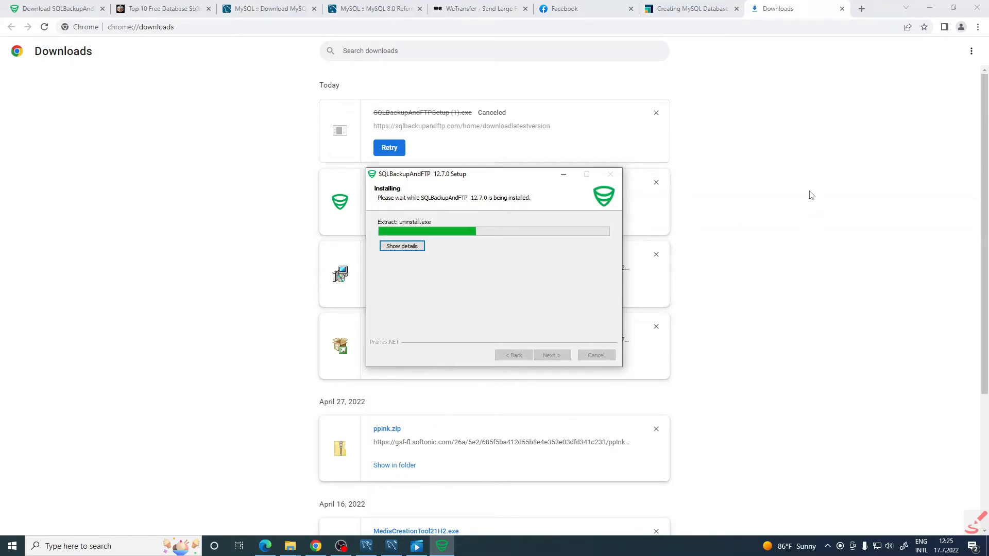
pyautogui.click(931, 6)
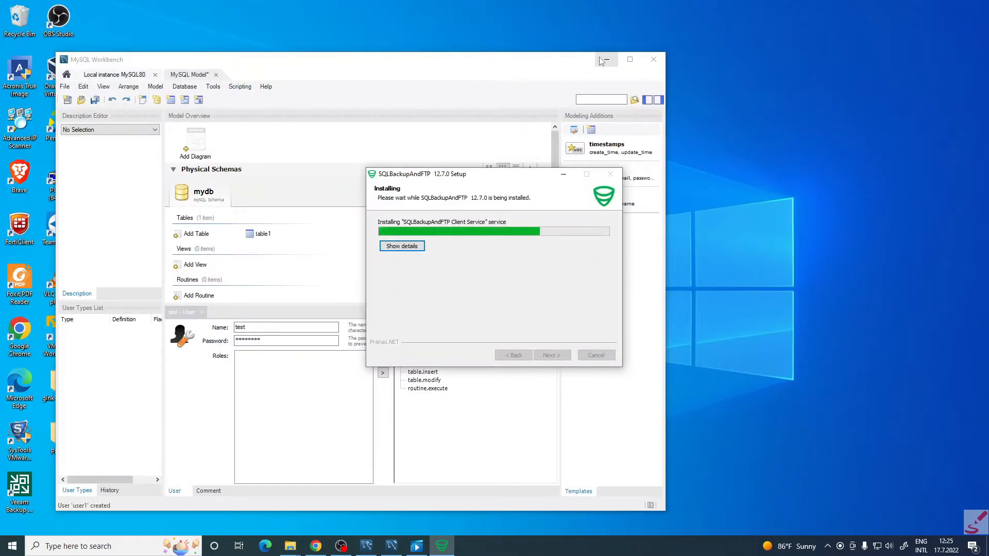
pyautogui.click(90, 549)
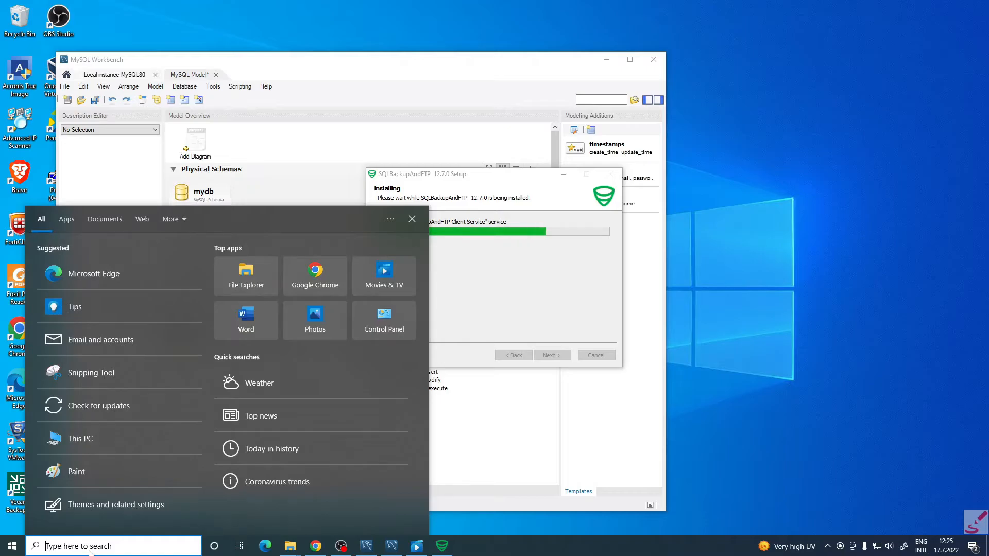
pyautogui.write('m')
pyautogui.press('BackSpace')
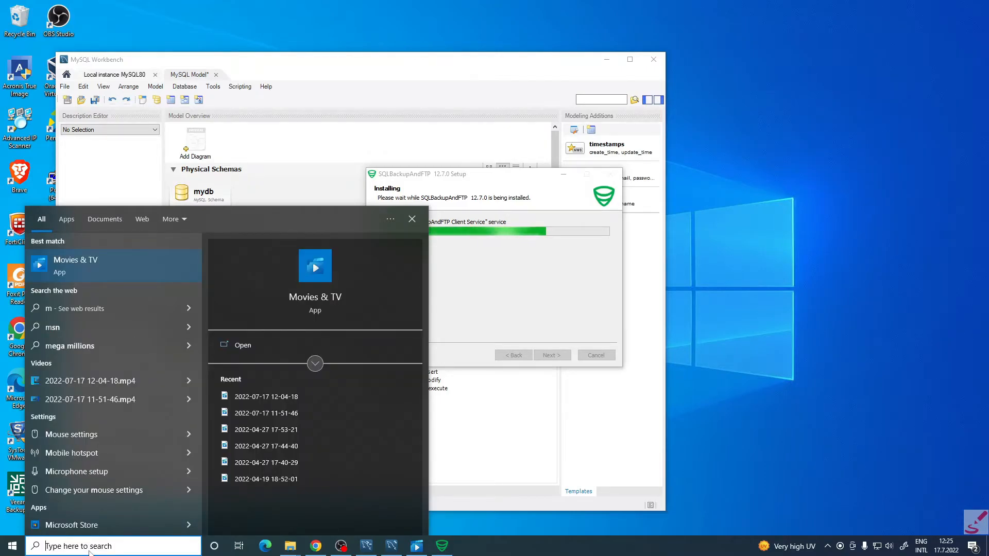
pyautogui.write('sq')
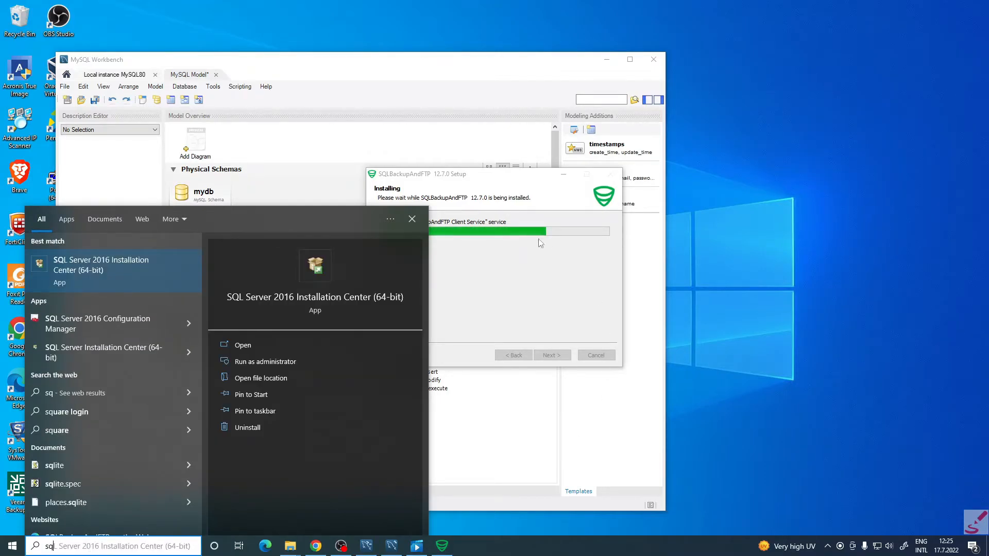
pyautogui.click(554, 253)
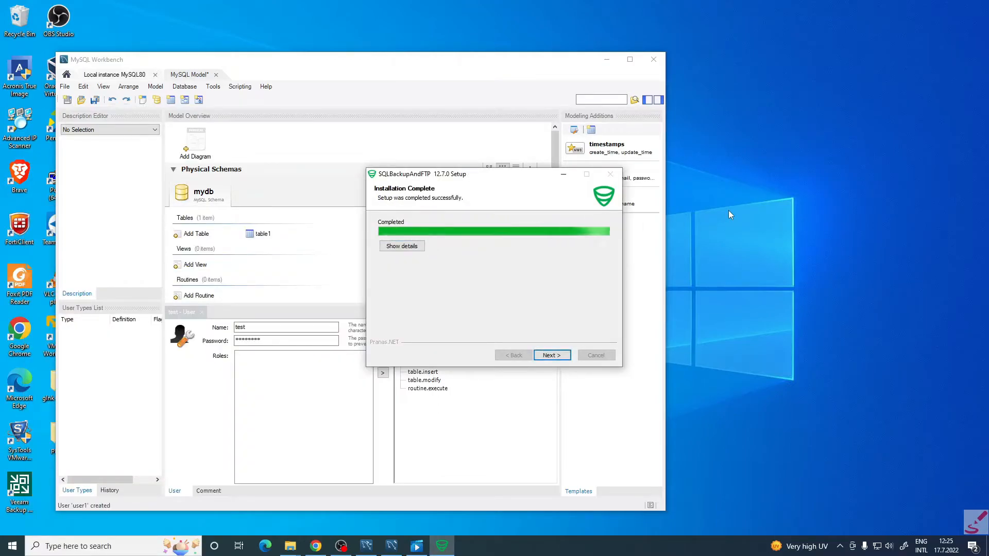
# Step: Finish the SQLBackupAndFTP setup wizard and launch the installed program
pyautogui.click(550, 357)
pyautogui.click(550, 356)
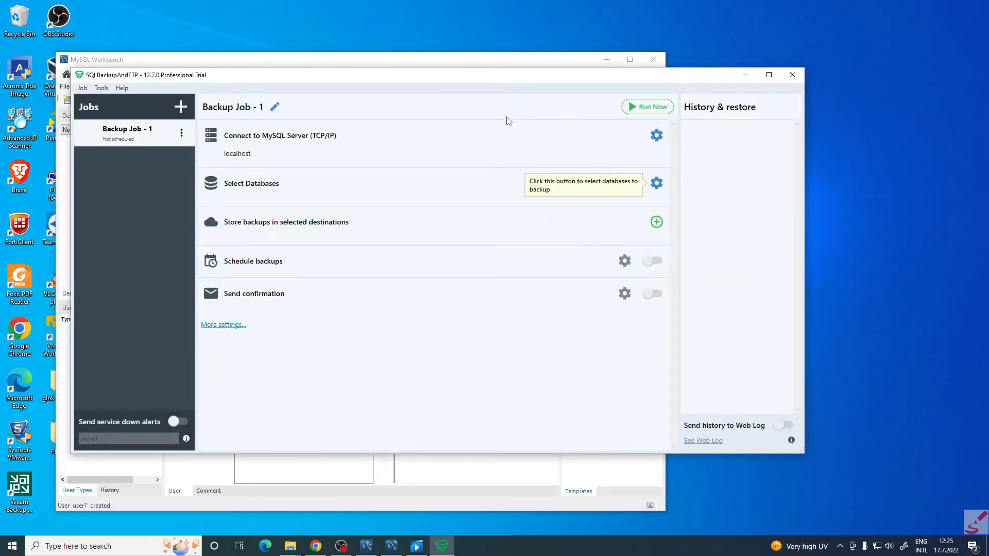
# Step: Minimize the MySQL Workbench window and look through the backup program's job and tools commands
pyautogui.click(607, 59)
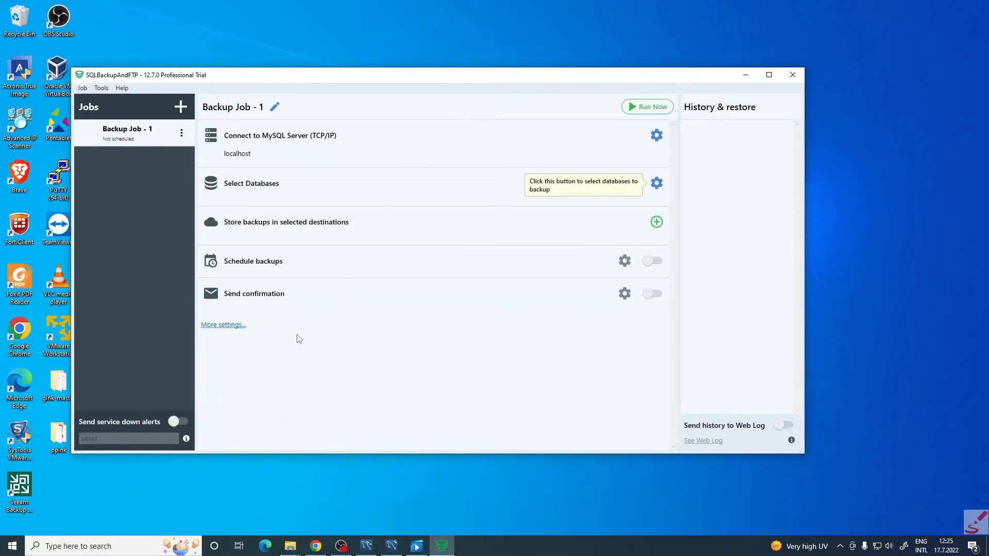
pyautogui.click(81, 89)
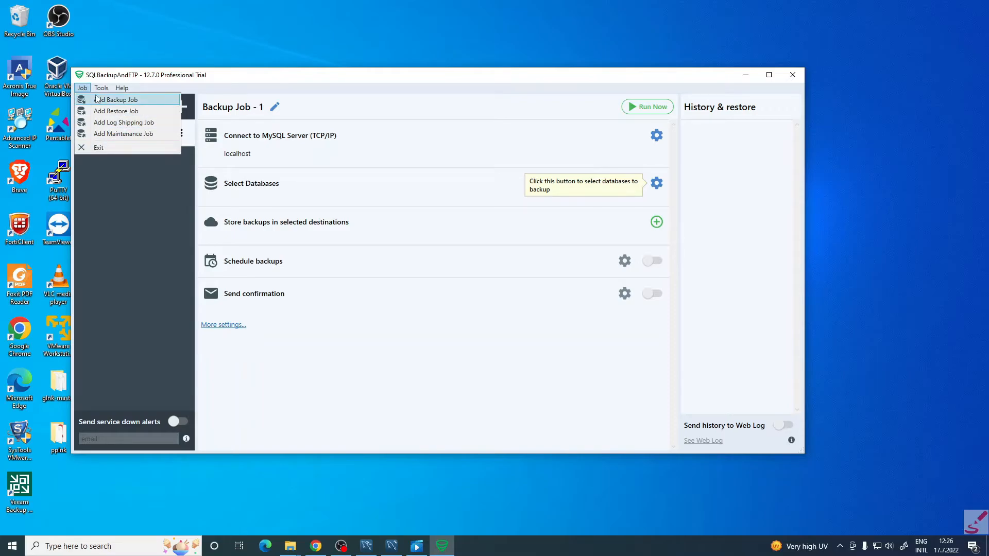
pyautogui.moveTo(102, 88)
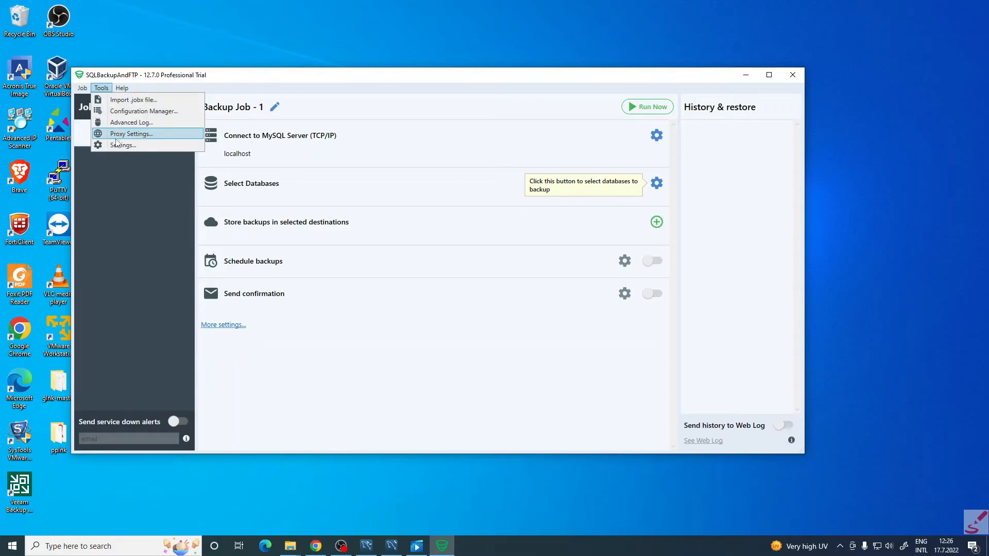
pyautogui.click(136, 205)
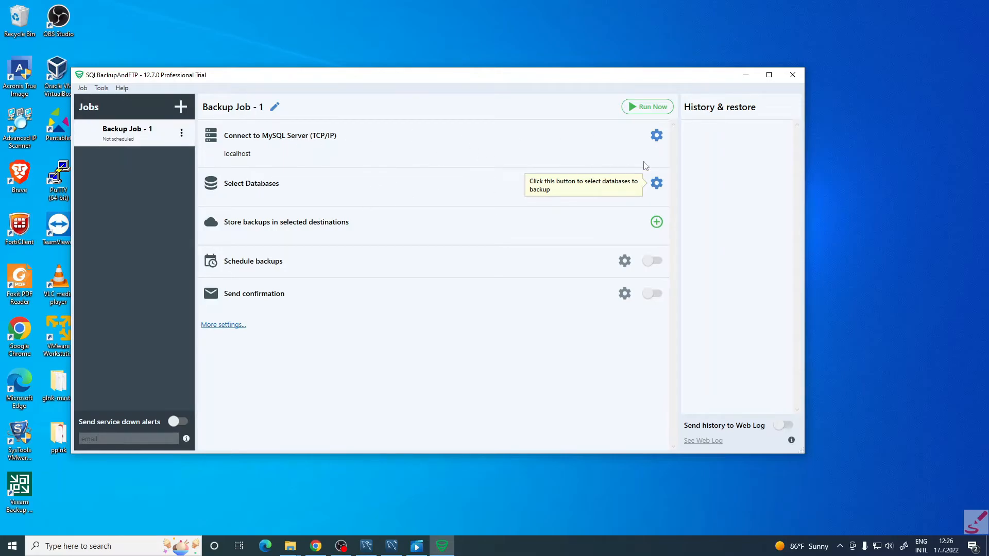
# Step: Open the job's server connection settings, choose MySQL Server (TCP/IP) as the server type and enter localhost as the server name
pyautogui.click(656, 139)
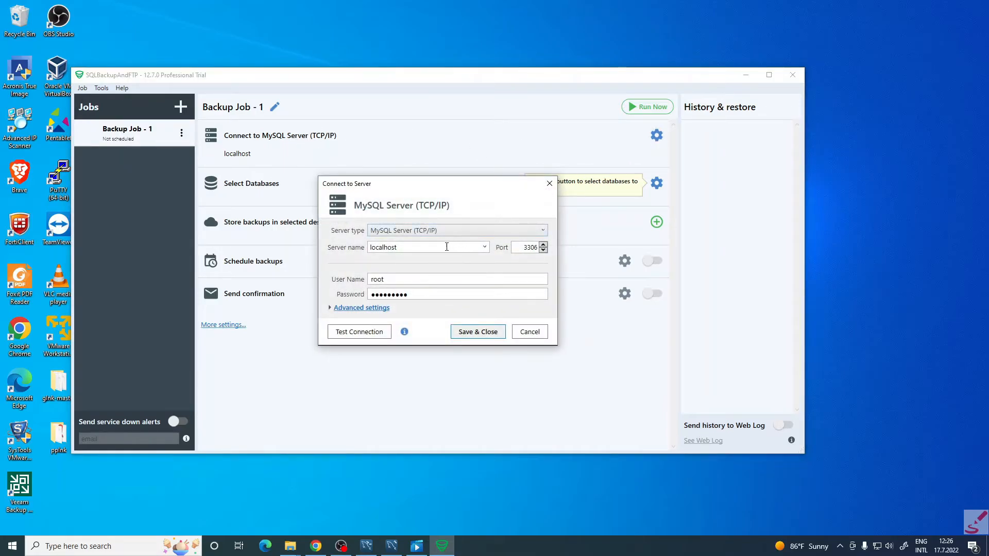
pyautogui.click(405, 231)
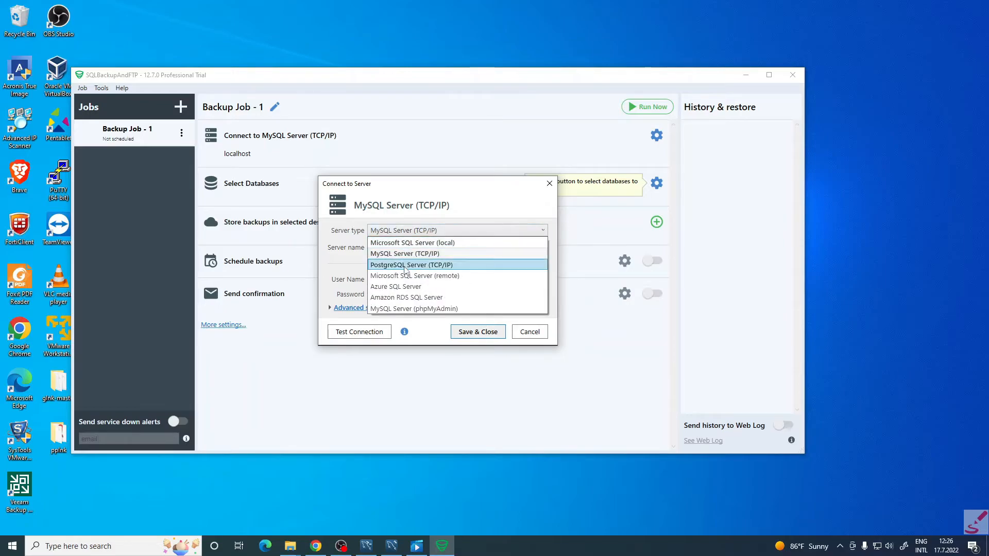
pyautogui.click(404, 258)
pyautogui.click(391, 547)
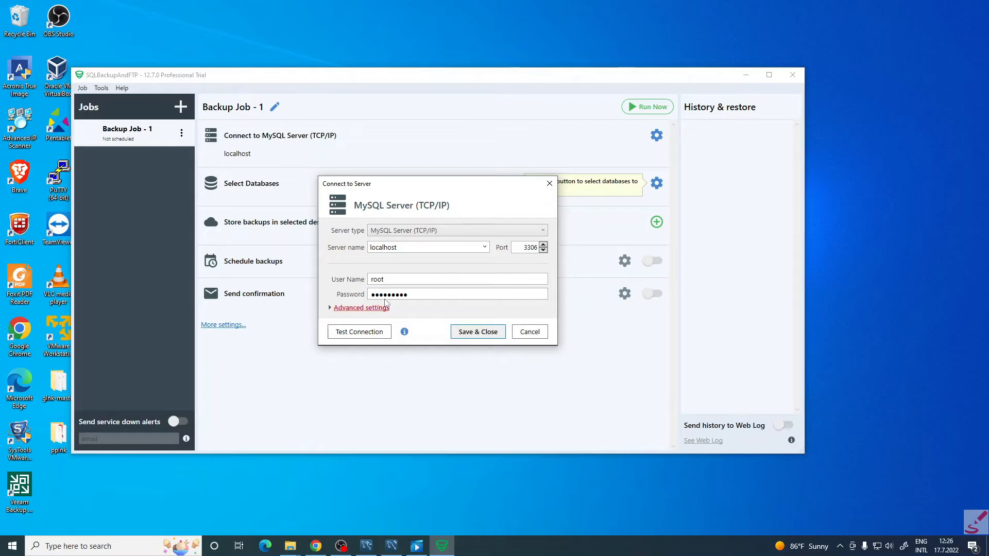
pyautogui.click(410, 247)
pyautogui.press('BackSpace')
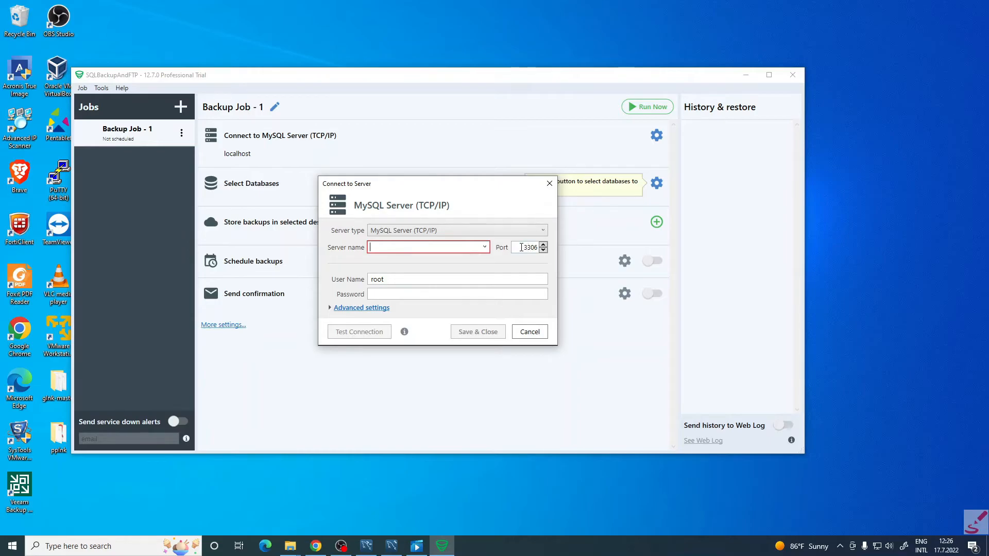
pyautogui.write('localhost')
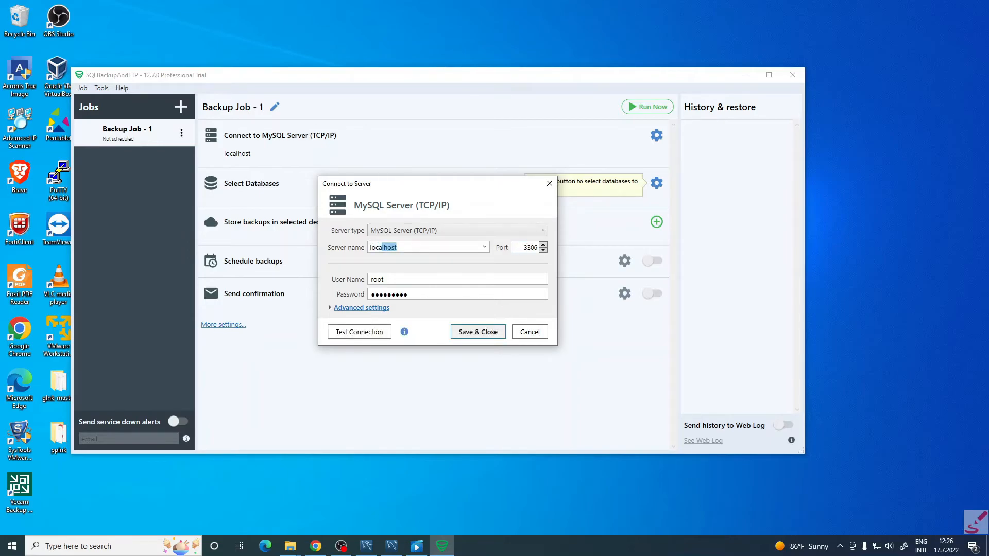
# Step: Check the login fields and advanced connection settings, test the connection to the MySQL server and save the settings
pyautogui.click(490, 279)
pyautogui.click(415, 298)
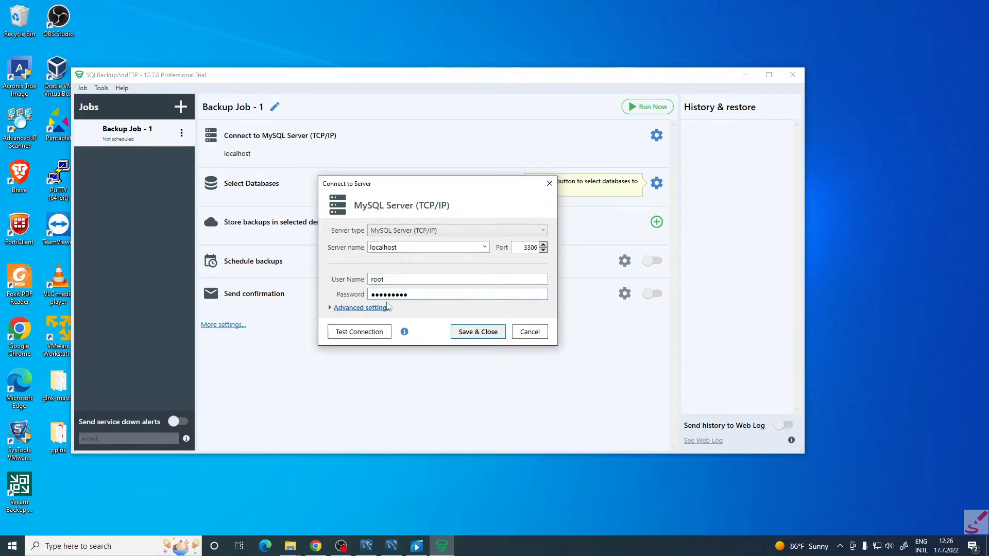
pyautogui.click(337, 309)
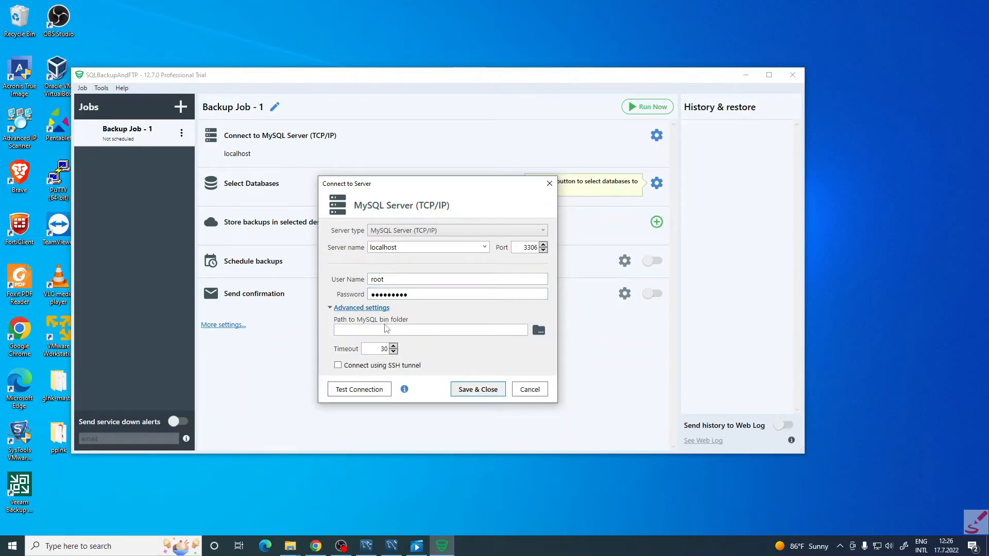
pyautogui.click(338, 310)
pyautogui.click(352, 336)
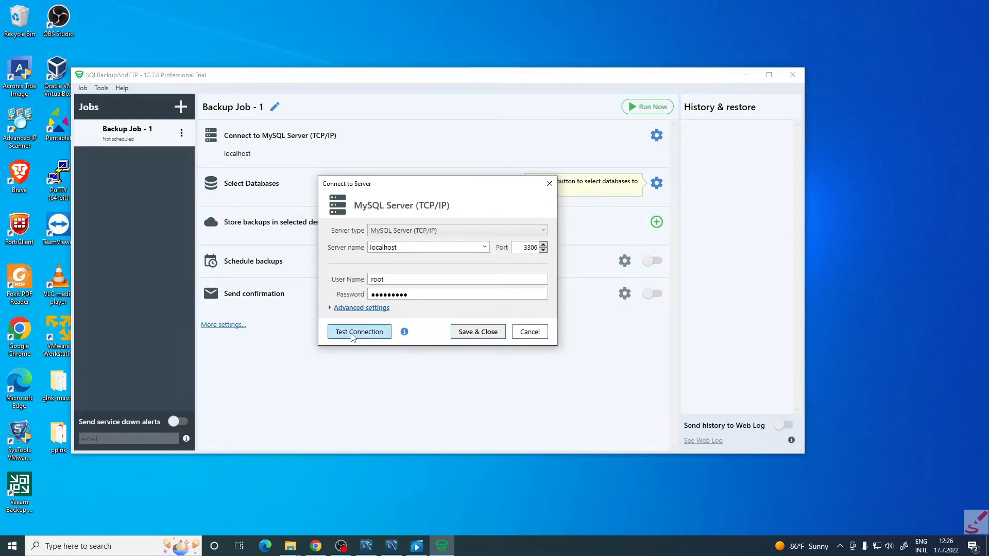
pyautogui.click(538, 308)
pyautogui.click(467, 334)
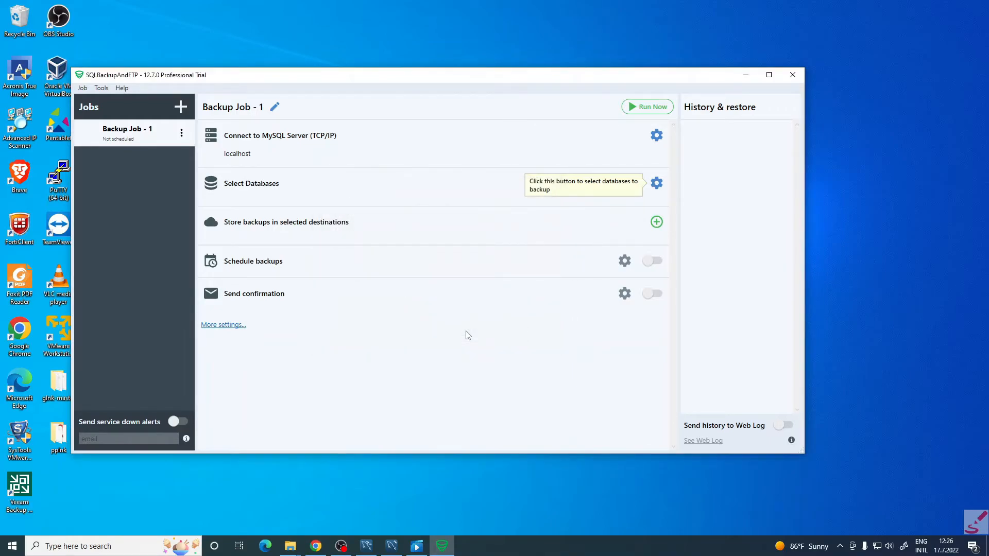
# Step: Select the menagerie database for the backup job and save the selection
pyautogui.click(657, 184)
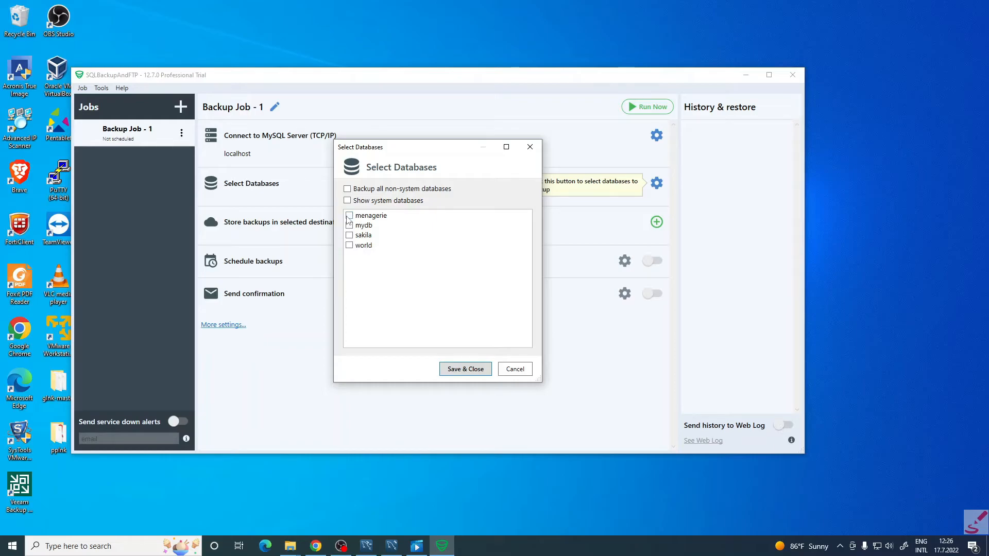
pyautogui.click(478, 370)
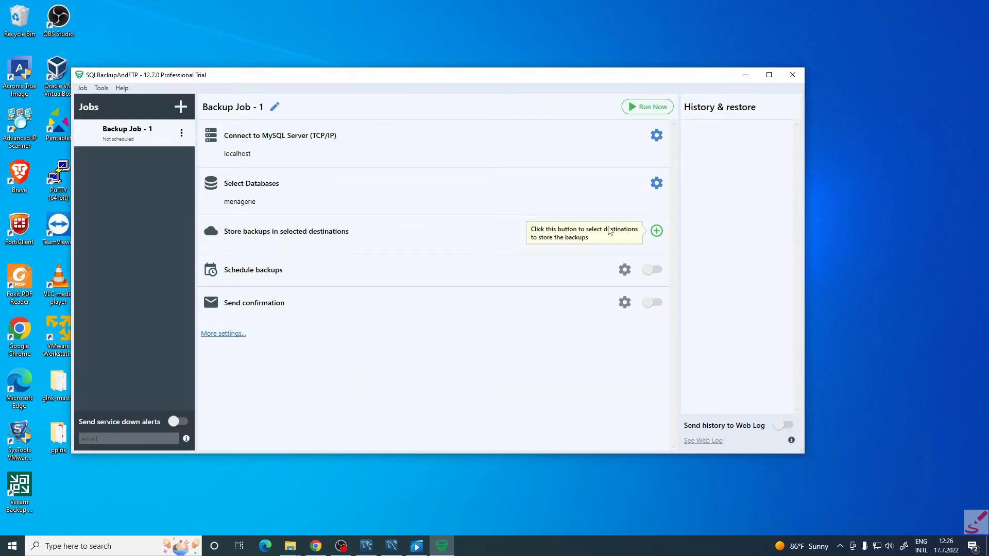
# Step: Add a Local/Network Folder/NAS destination and create a new folder on Local Disk (D:) as the backup location
pyautogui.click(658, 233)
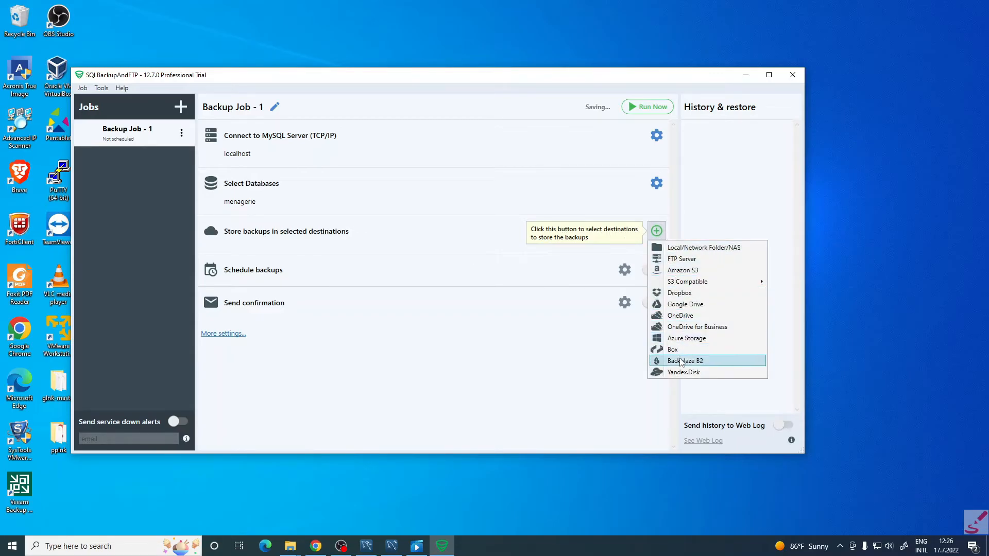
pyautogui.click(694, 250)
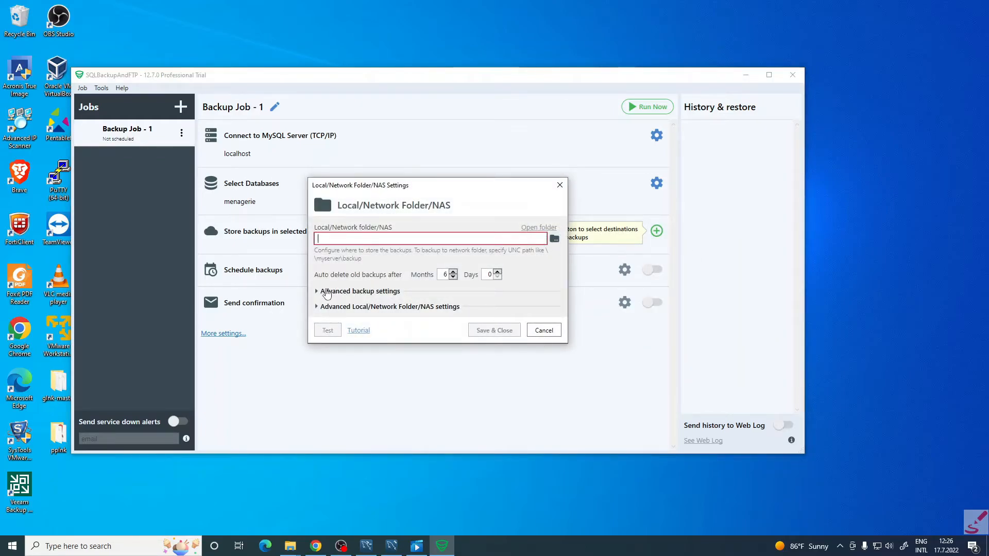
pyautogui.click(554, 239)
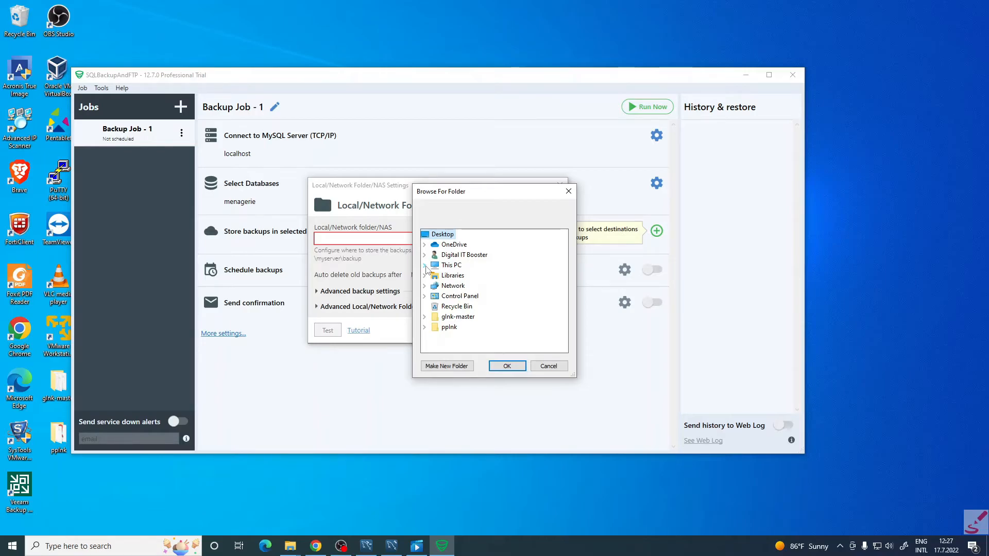
pyautogui.click(424, 265)
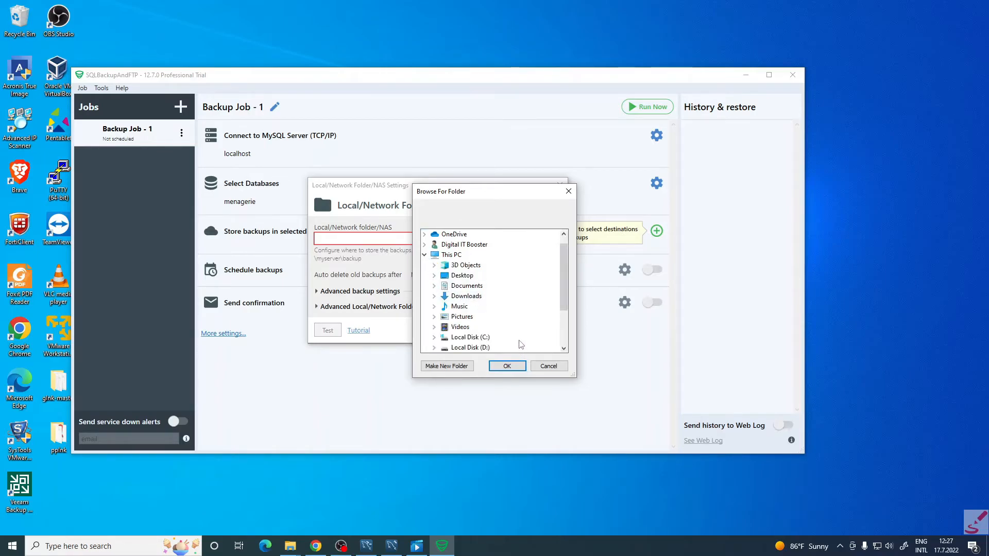
pyautogui.scroll(-2, 458, 299)
pyautogui.scroll(2, 458, 306)
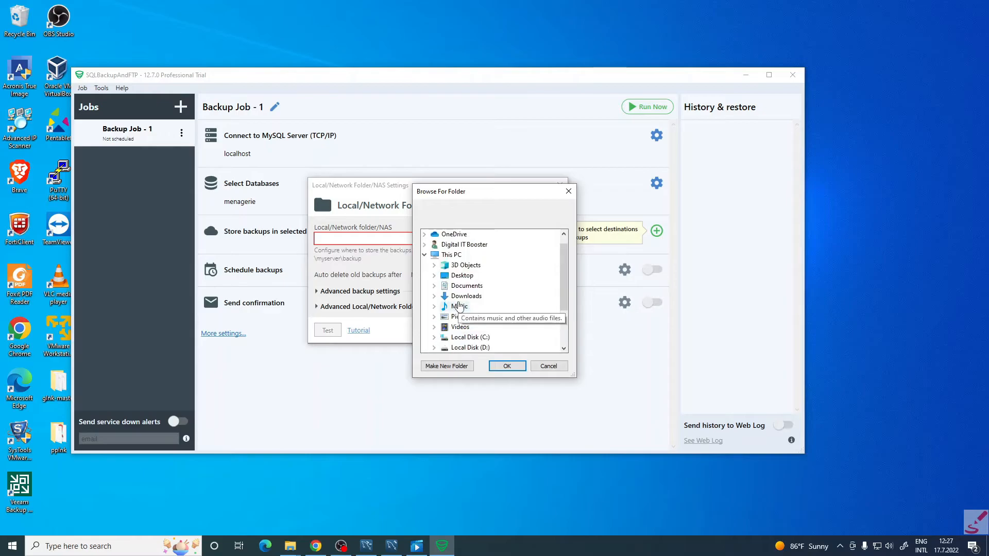
pyautogui.scroll(1, 464, 329)
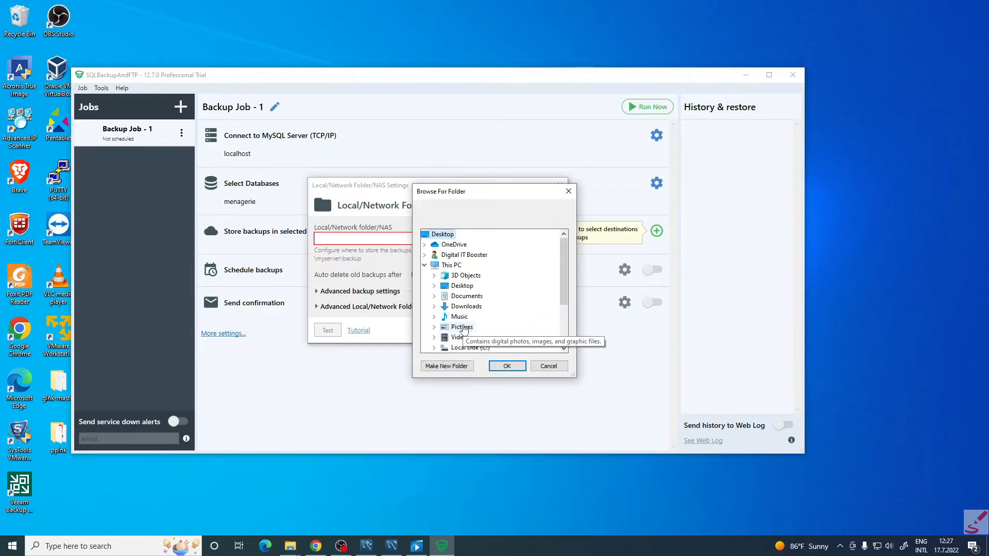
pyautogui.scroll(-2, 464, 330)
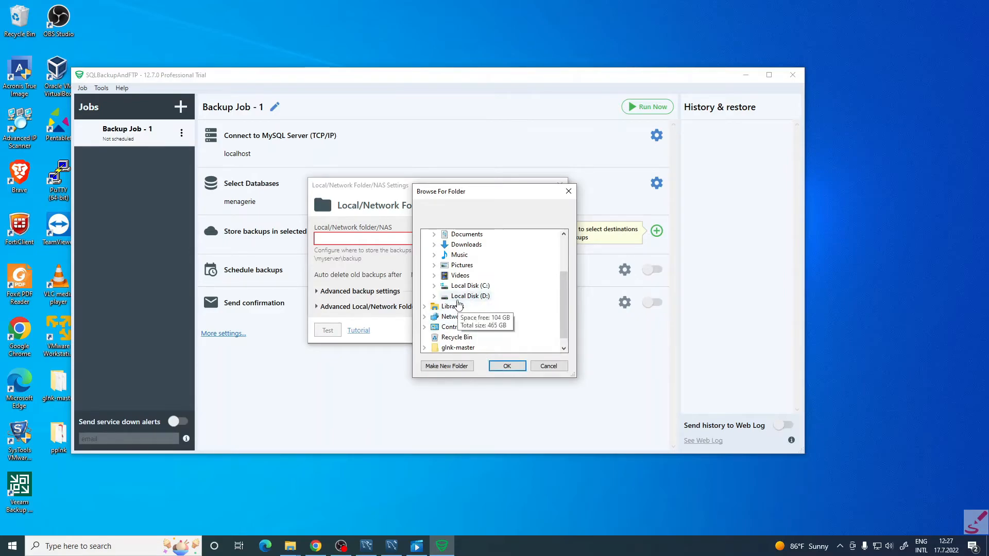
pyautogui.doubleClick(461, 296)
pyautogui.click(446, 366)
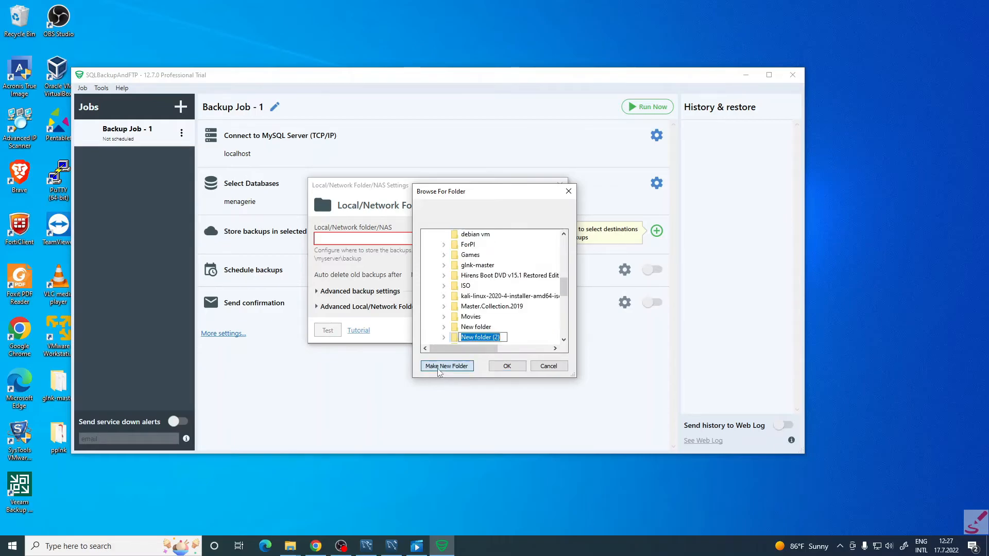
pyautogui.click(508, 366)
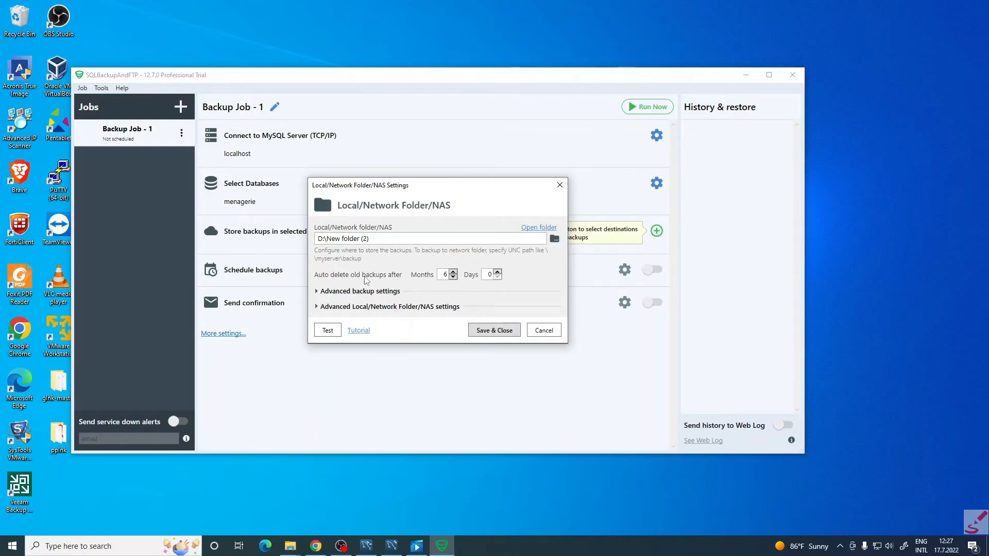
# Step: Set old backups to auto delete after 0 months and 6 days, check the advanced settings and save the folder destination
pyautogui.click(444, 274)
pyautogui.doubleClick(444, 275)
pyautogui.write('0')
pyautogui.doubleClick(485, 274)
pyautogui.click(331, 292)
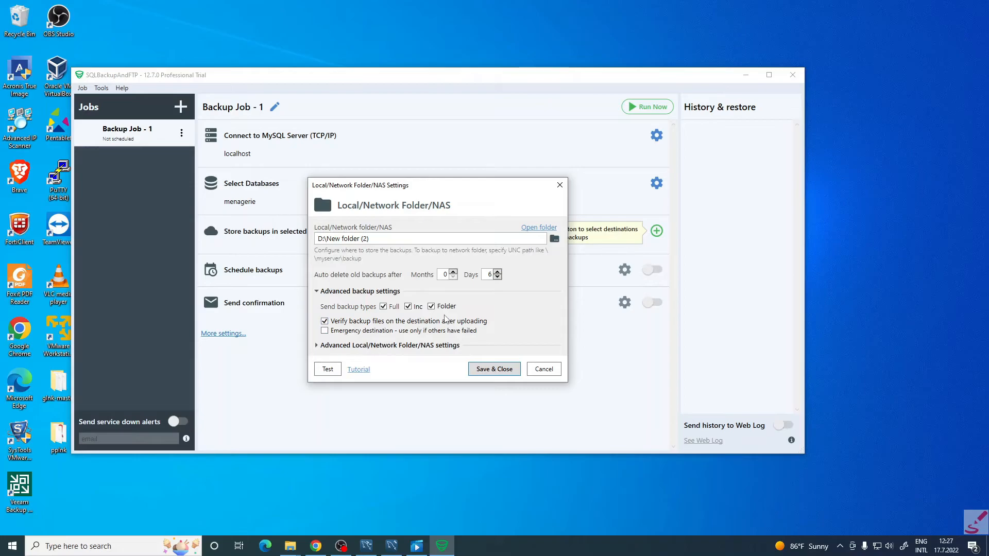
pyautogui.click(330, 346)
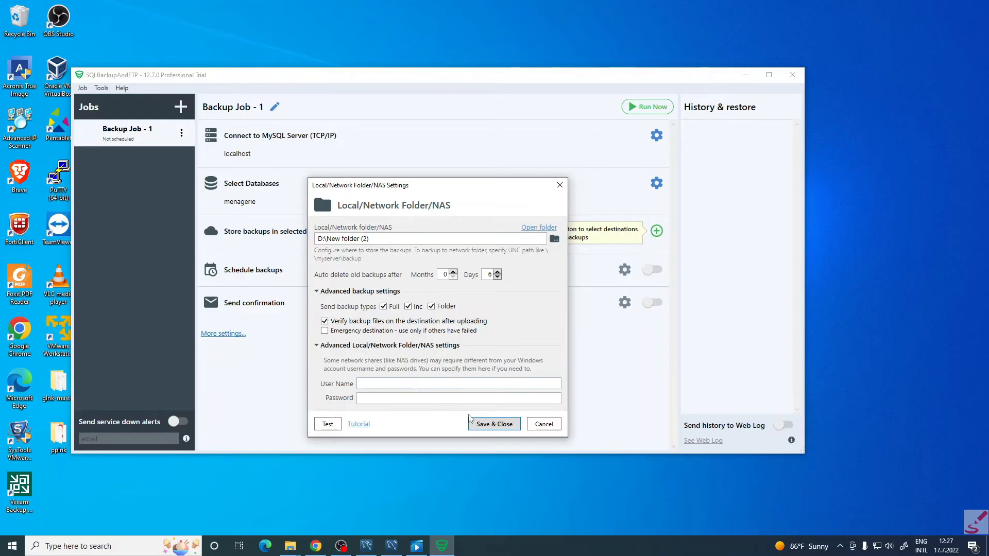
pyautogui.click(488, 424)
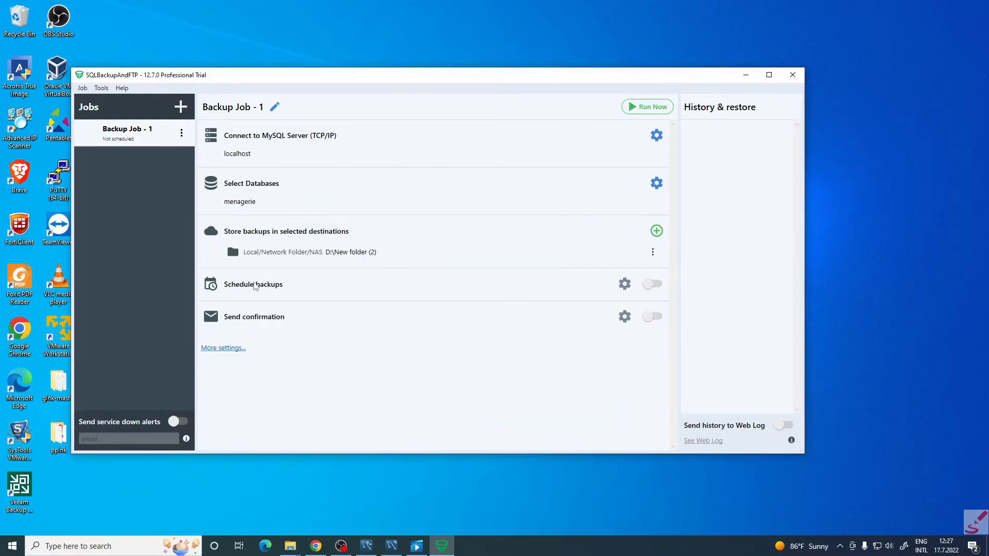
# Step: Turn on scheduled backups for the job, review the advanced backup schedule and save it with the default settings
pyautogui.click(652, 285)
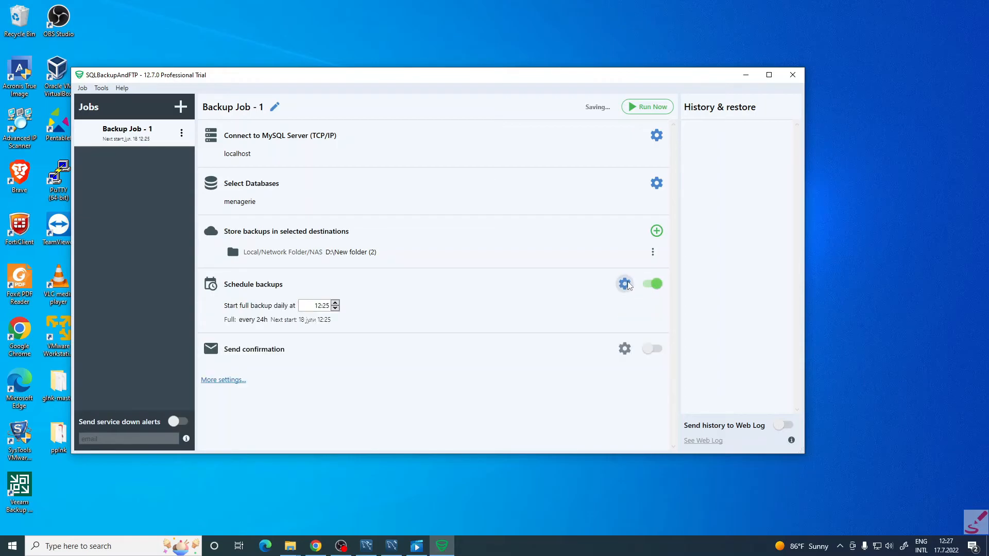
pyautogui.click(626, 284)
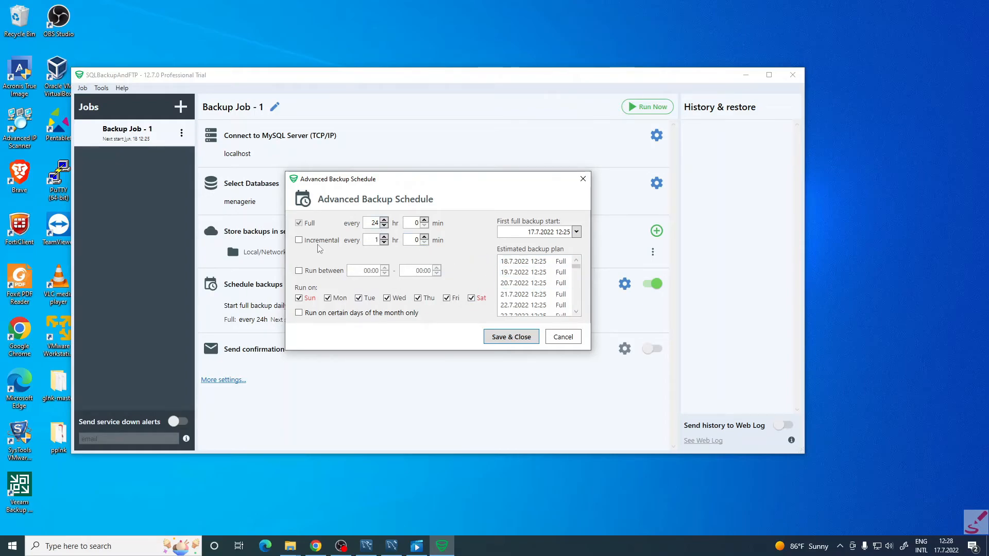
pyautogui.click(499, 338)
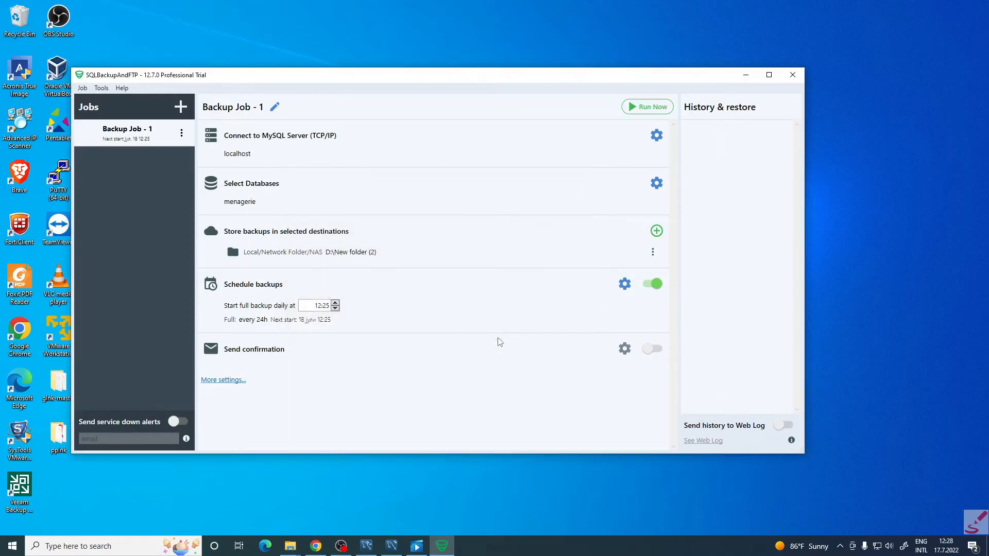
# Step: Turn on confirmation emails for the job and view the mail server settings without saving changes
pyautogui.click(650, 350)
pyautogui.click(624, 349)
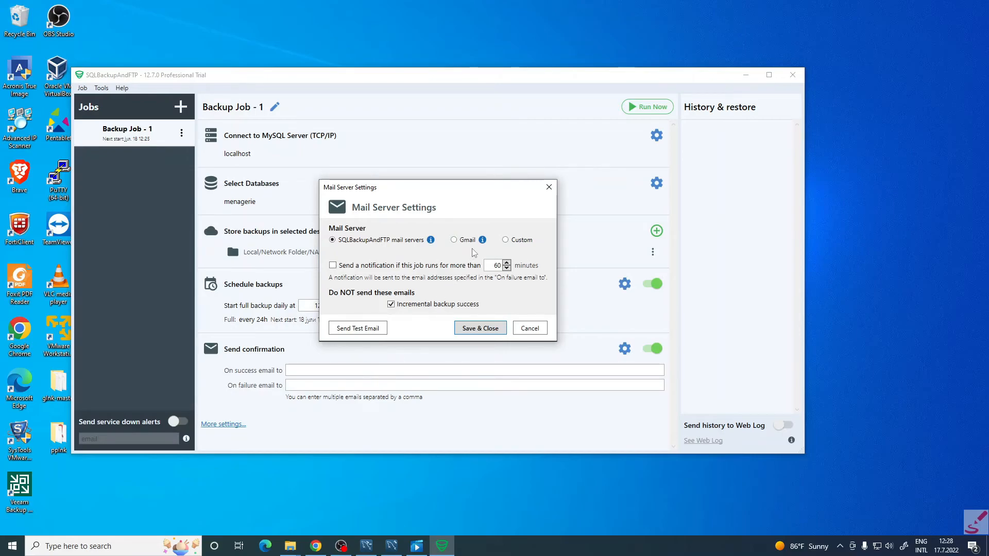
pyautogui.click(527, 328)
# Step: Show the job's additional settings and turn on Backup folders, browsing for a folder path without choosing one
pyautogui.click(211, 424)
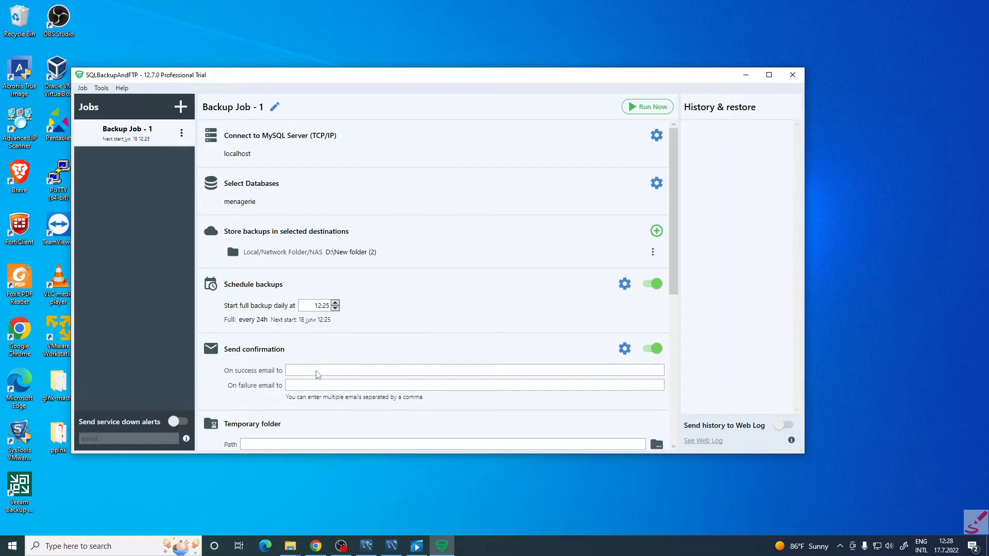
pyautogui.scroll(-4, 287, 393)
pyautogui.scroll(-3, 323, 344)
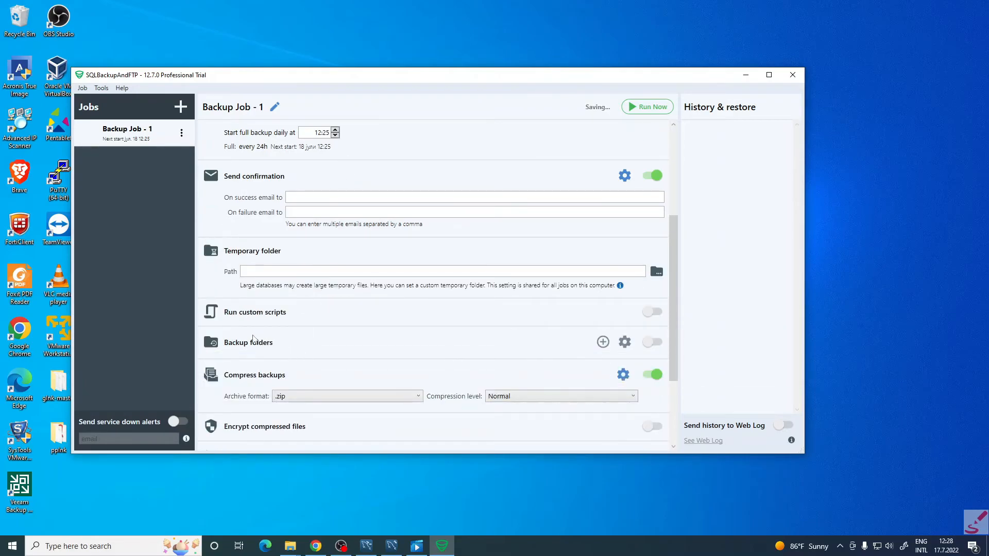
pyautogui.scroll(-1, 307, 311)
pyautogui.scroll(-1, 289, 312)
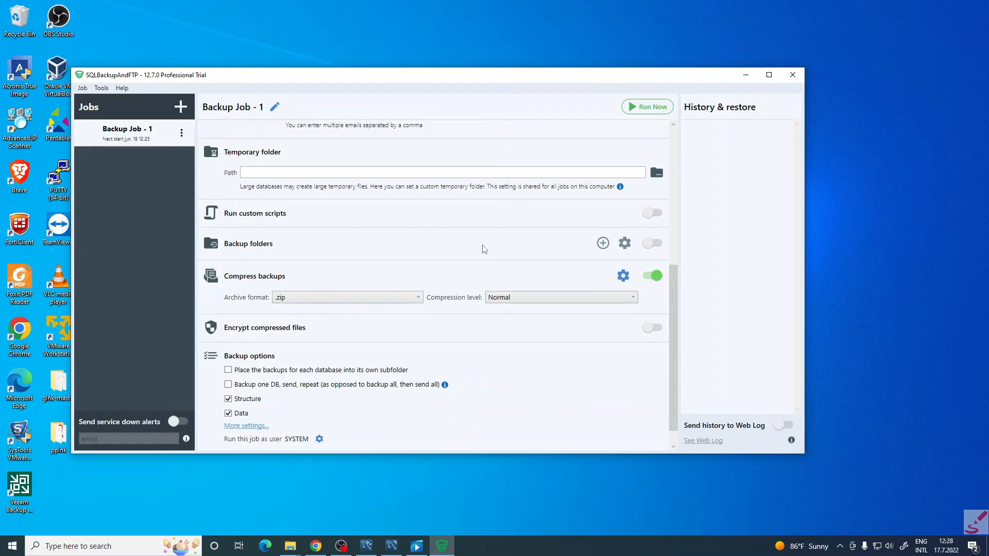
pyautogui.click(652, 243)
pyautogui.click(627, 265)
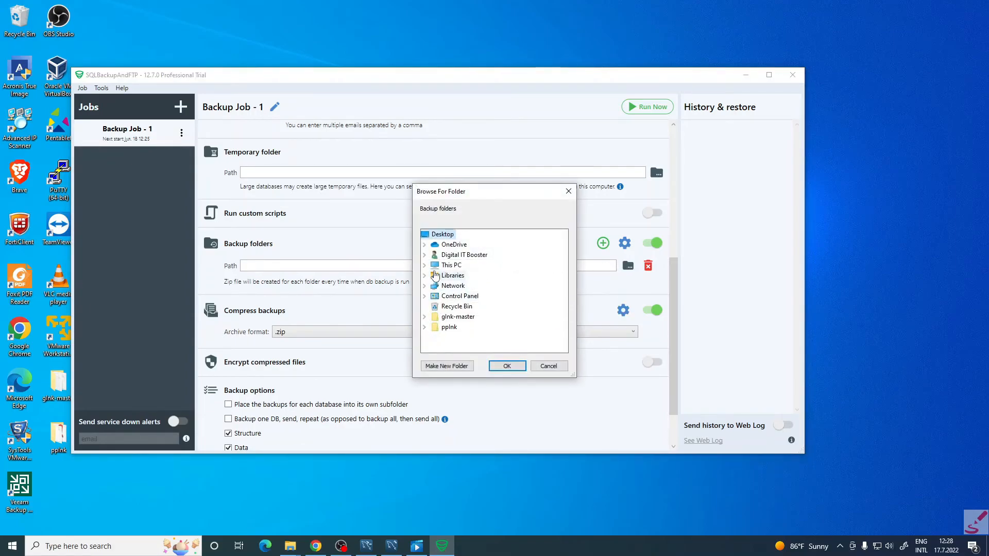
pyautogui.click(544, 367)
# Step: Review the compression, encryption and backup options of Backup Job - 1, and run the job immediately
pyautogui.scroll(-1, 349, 306)
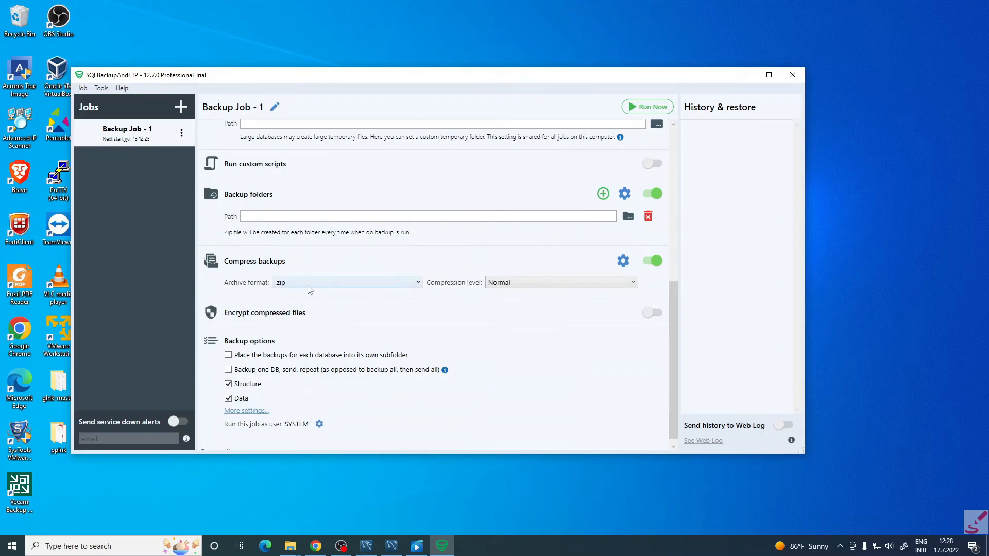
pyautogui.scroll(2, 467, 318)
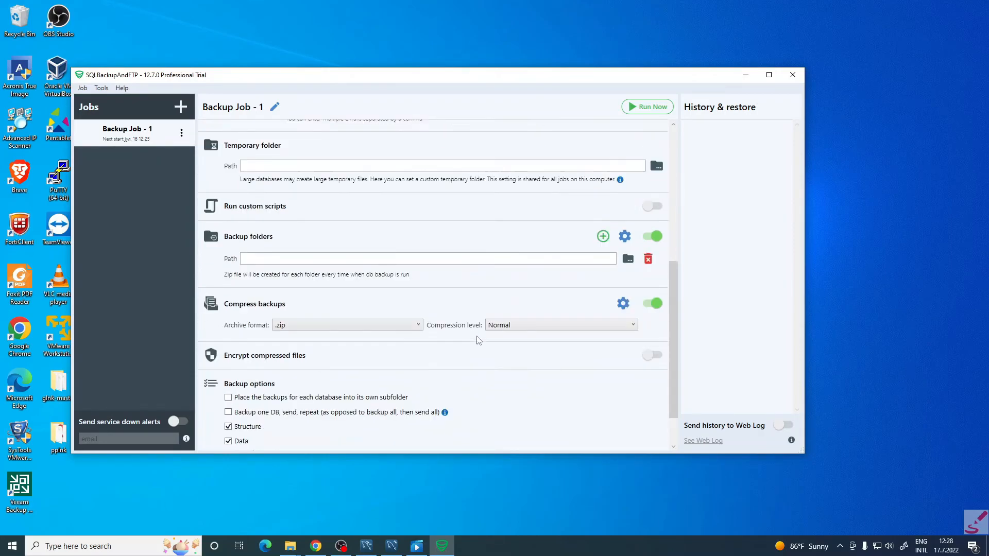
pyautogui.scroll(4, 393, 309)
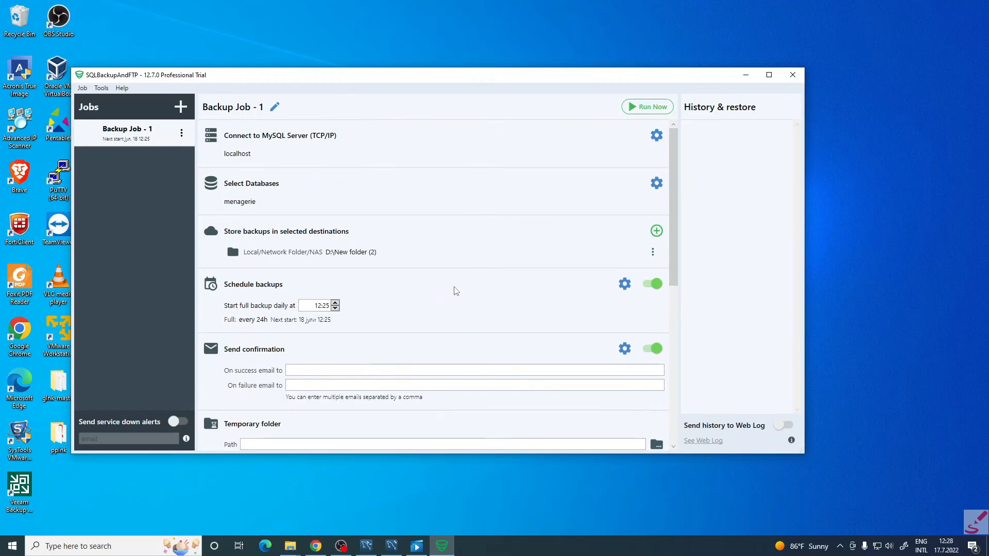
pyautogui.scroll(-6, 495, 258)
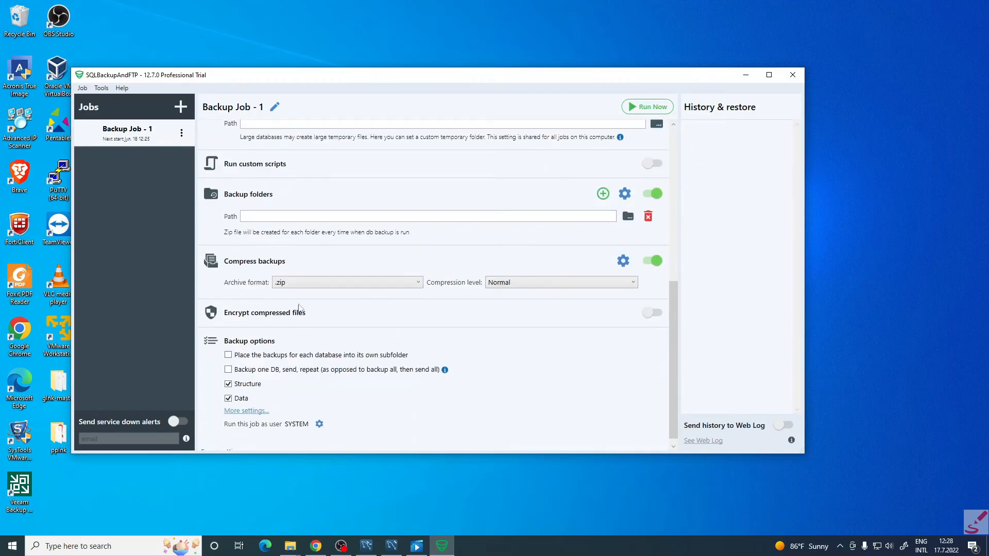
pyautogui.scroll(6, 433, 355)
pyautogui.click(644, 108)
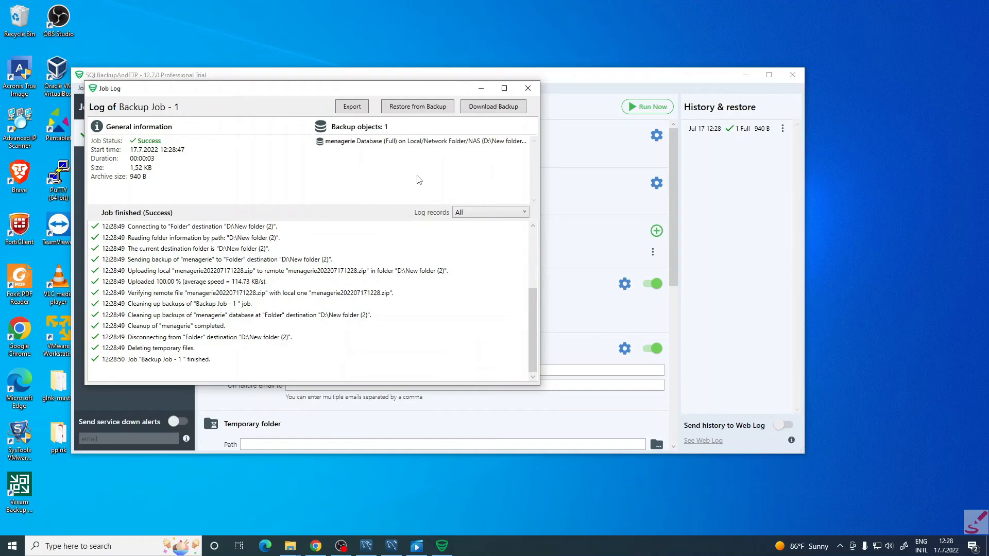
# Step: Switch to a new File Explorer window and browse the folders on Local Disk (D:)
pyautogui.click(284, 550)
pyautogui.click(329, 509)
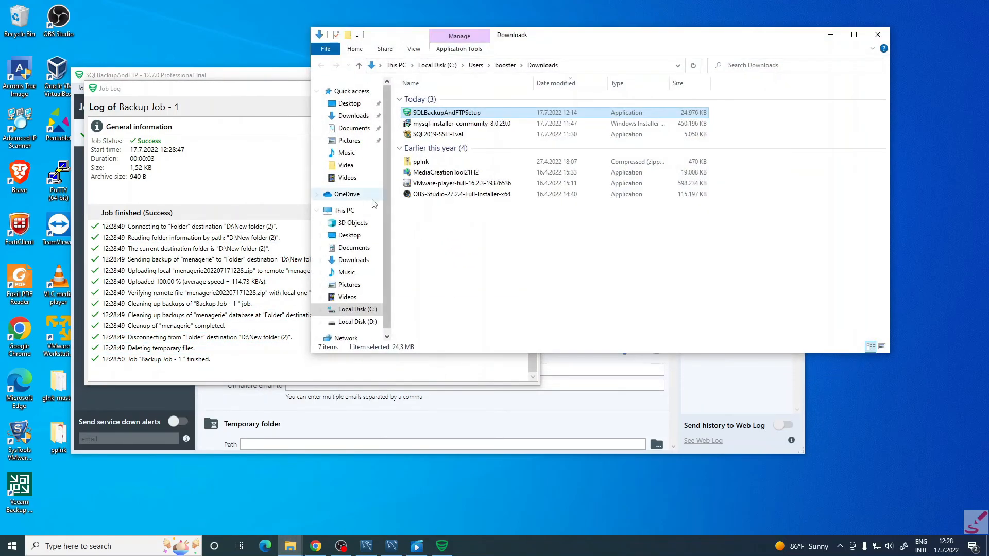
pyautogui.click(338, 216)
pyautogui.doubleClick(572, 206)
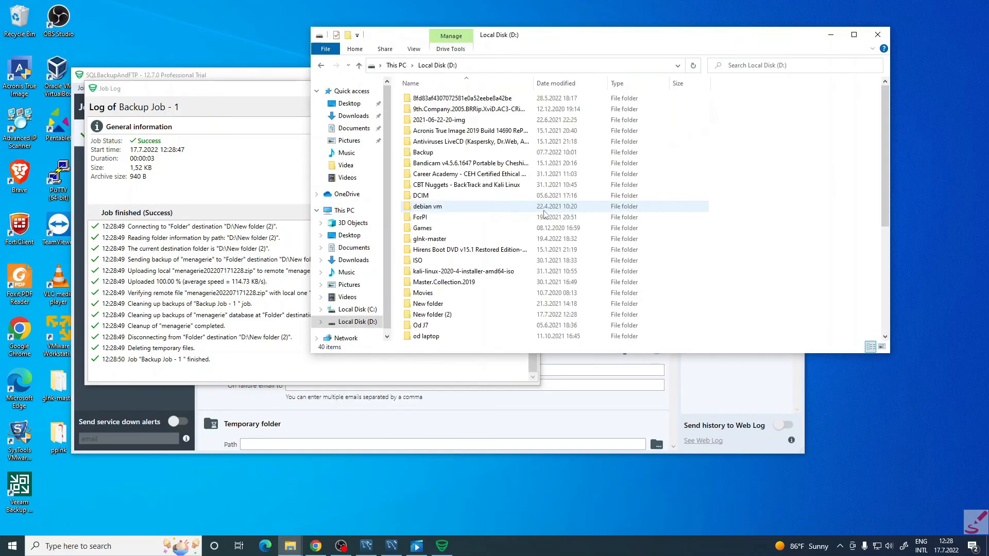
pyautogui.scroll(-3, 474, 204)
pyautogui.click(465, 209)
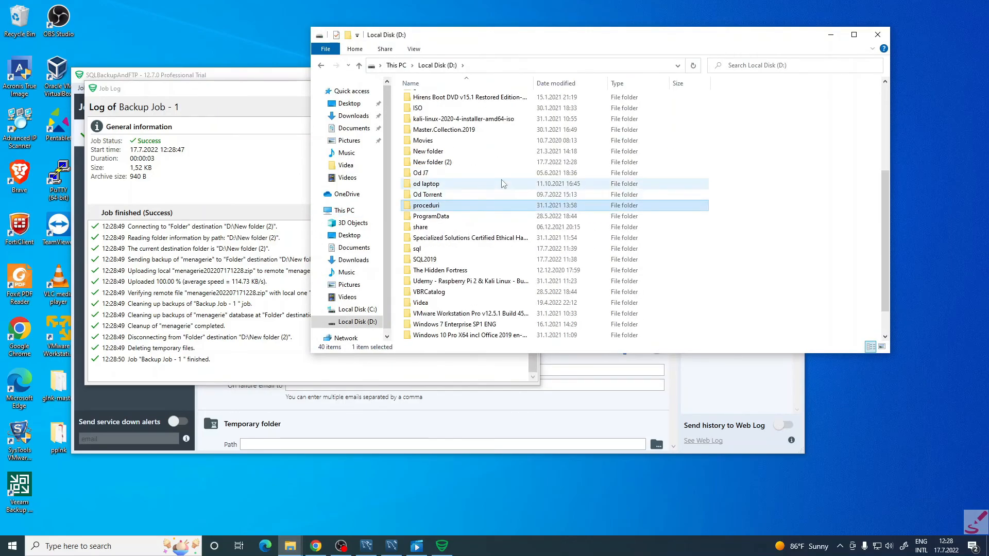
pyautogui.press('n')
pyautogui.press('Return')
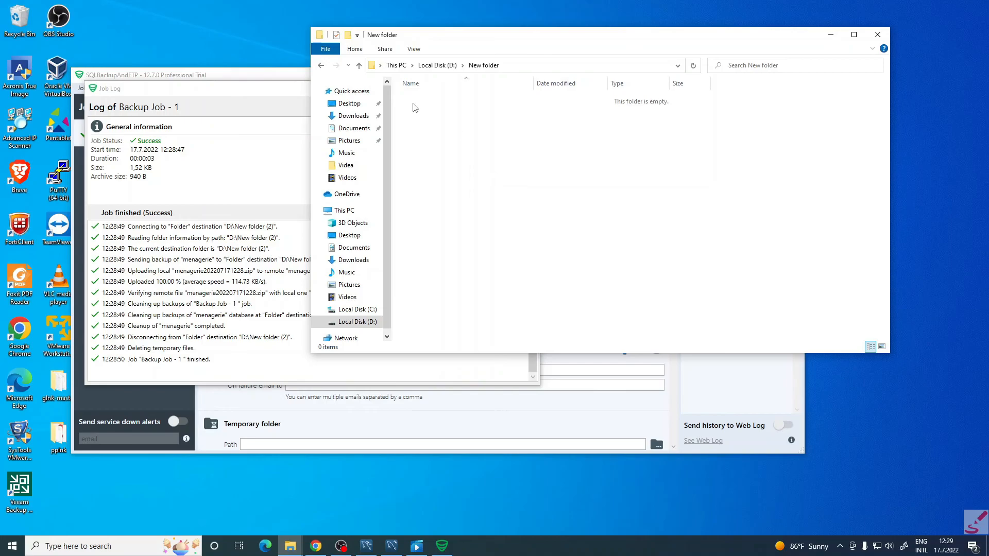
pyautogui.press('BackSpace')
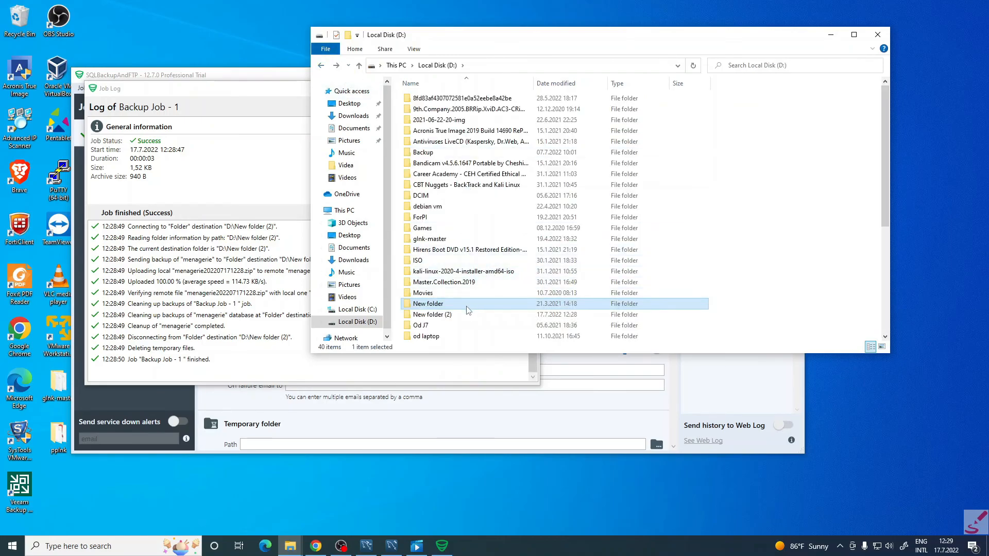
pyautogui.doubleClick(453, 311)
pyautogui.doubleClick(444, 98)
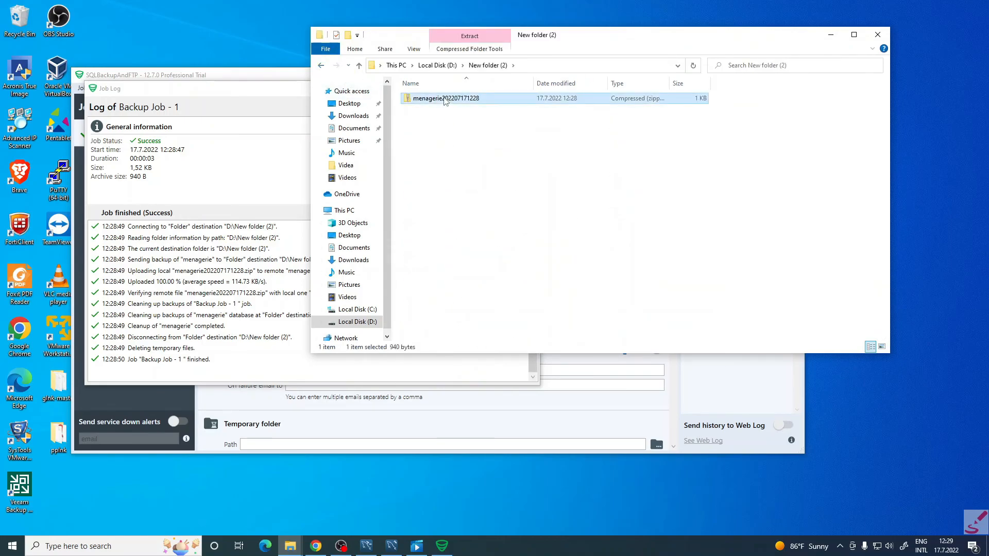
pyautogui.rightClick(453, 98)
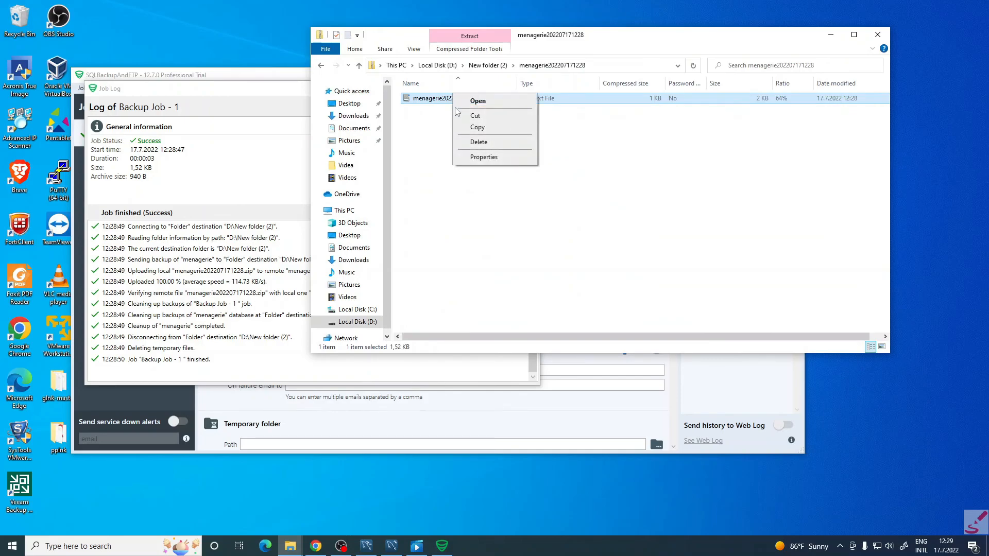
pyautogui.click(456, 225)
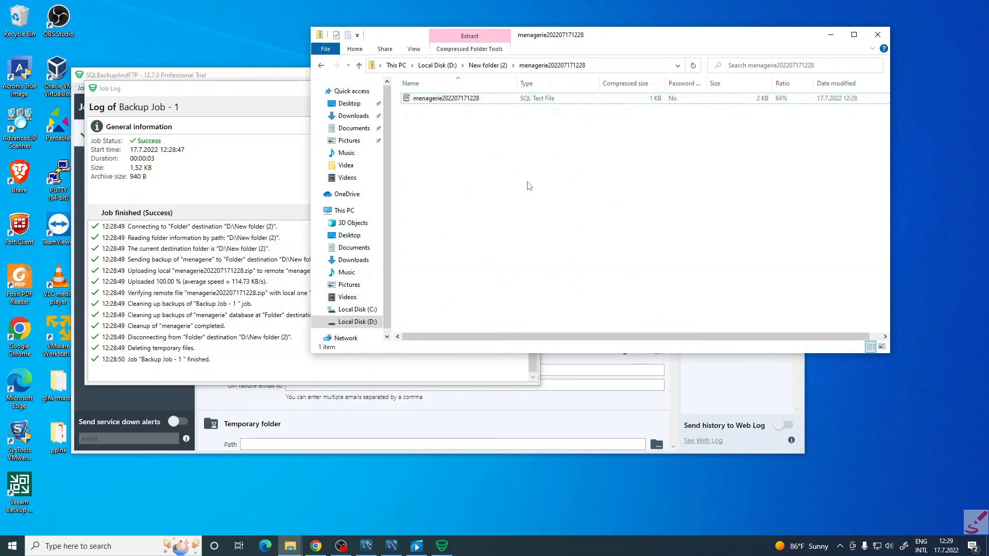
pyautogui.click(321, 66)
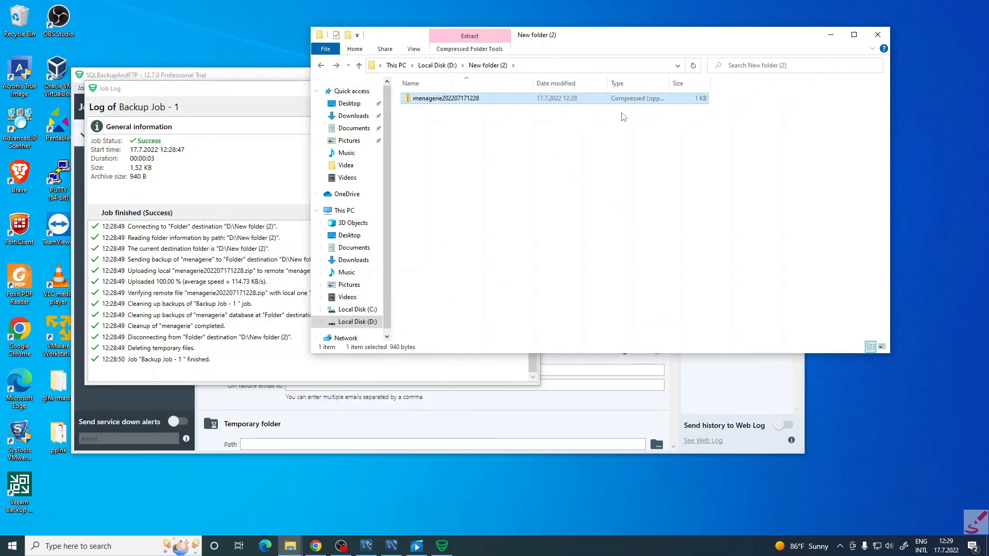
pyautogui.click(879, 35)
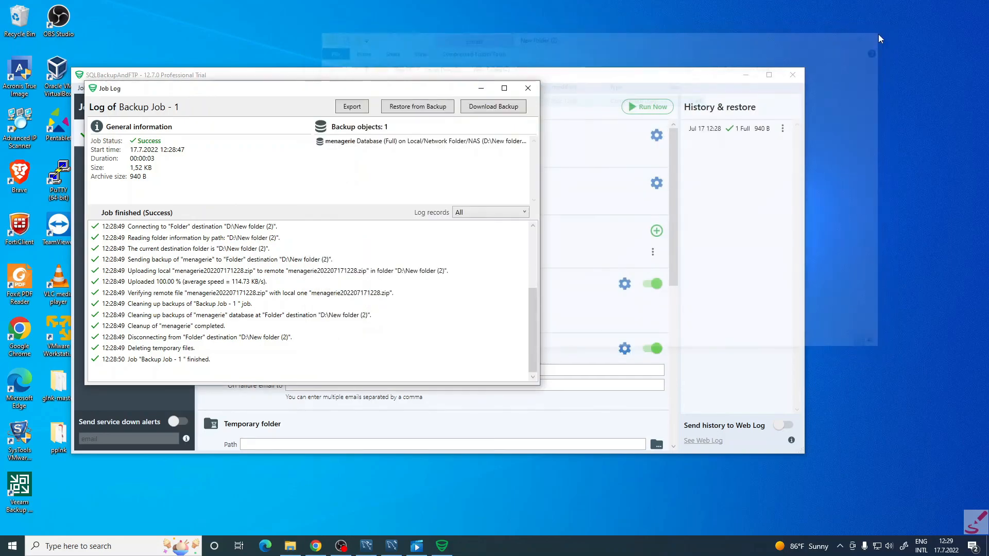
pyautogui.click(527, 89)
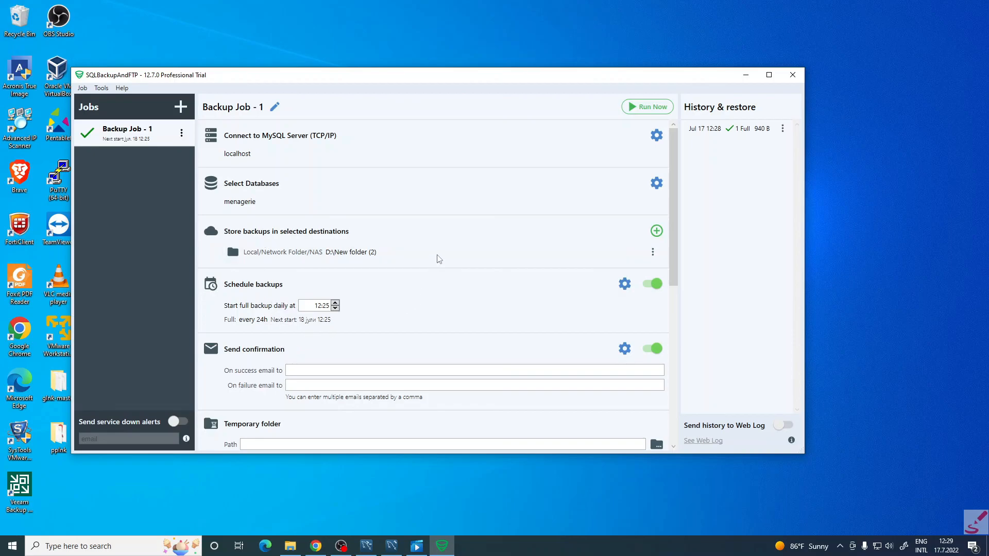
pyautogui.scroll(-3, 458, 232)
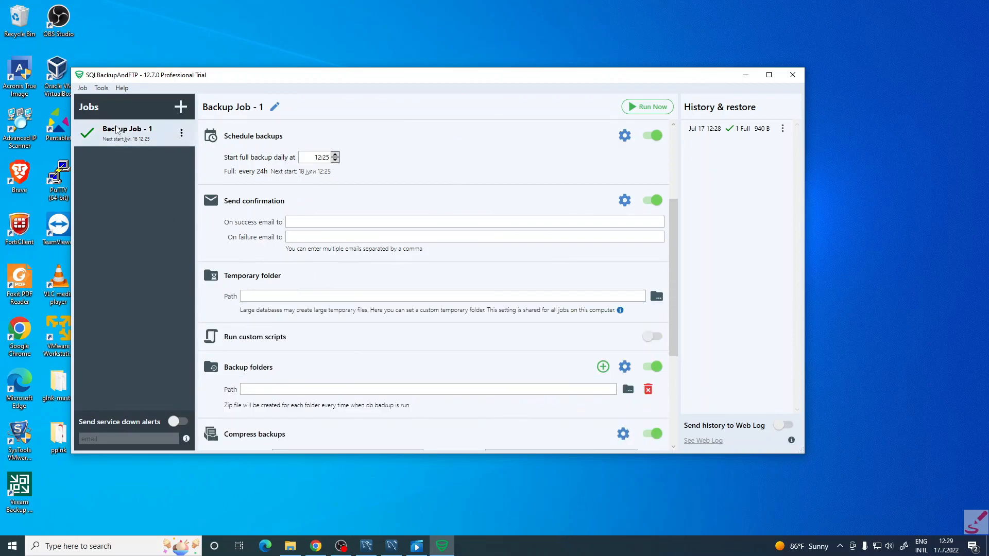
pyautogui.click(83, 88)
pyautogui.click(284, 85)
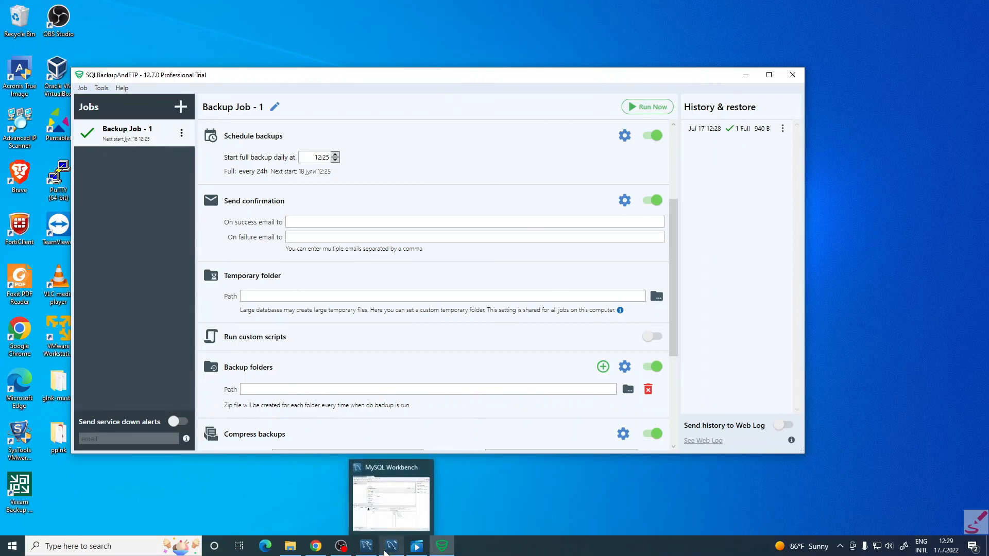
pyautogui.click(385, 553)
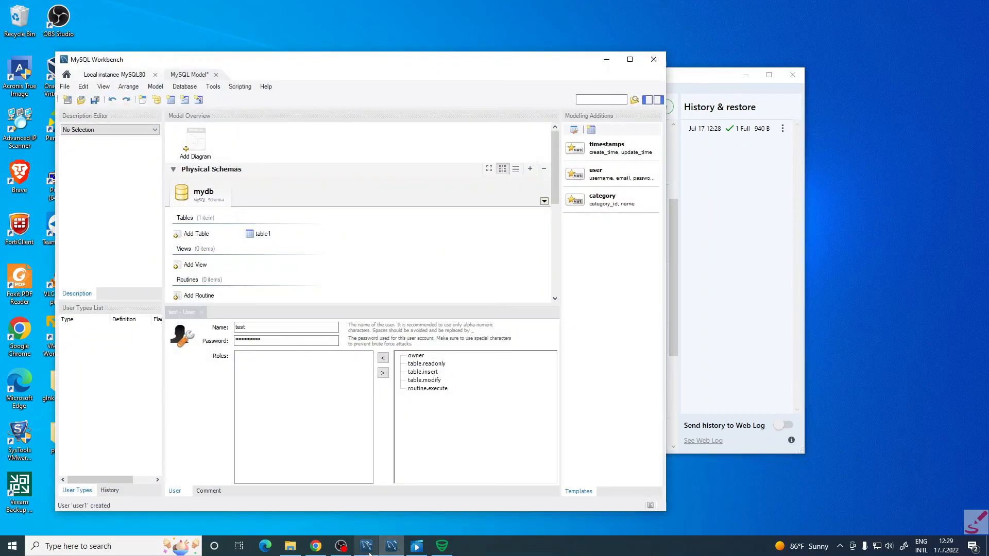
pyautogui.click(606, 59)
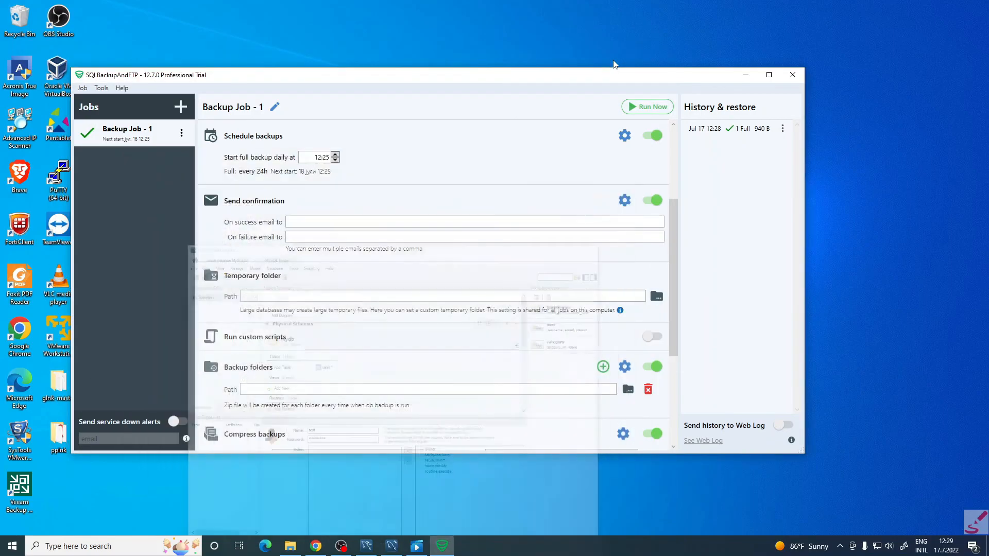